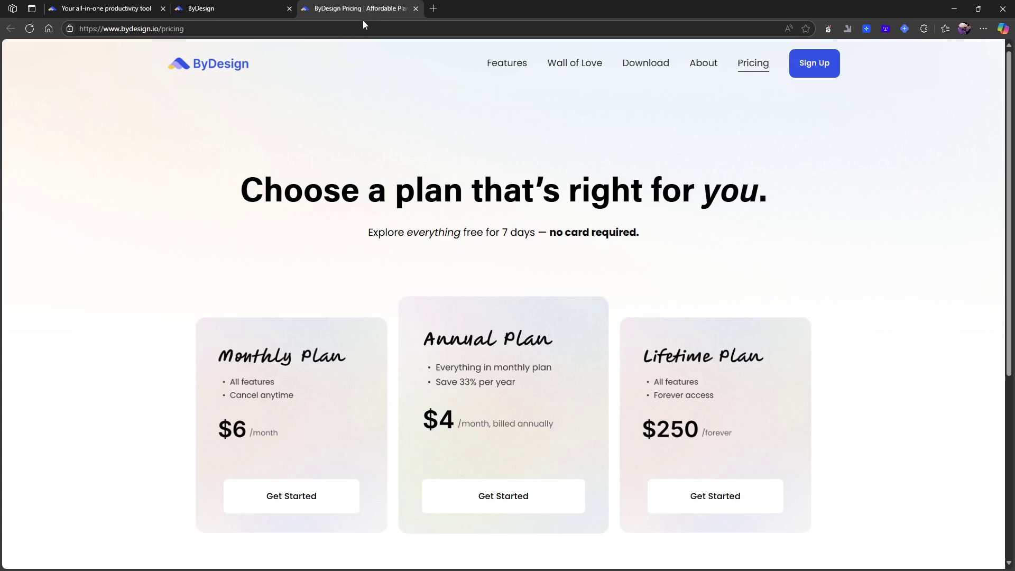
# - Scroll the pricing page, select and deselect its subtitle twice, then switch to the ByDesign dashboard tab
pyautogui.scroll(-1, 341, 304)
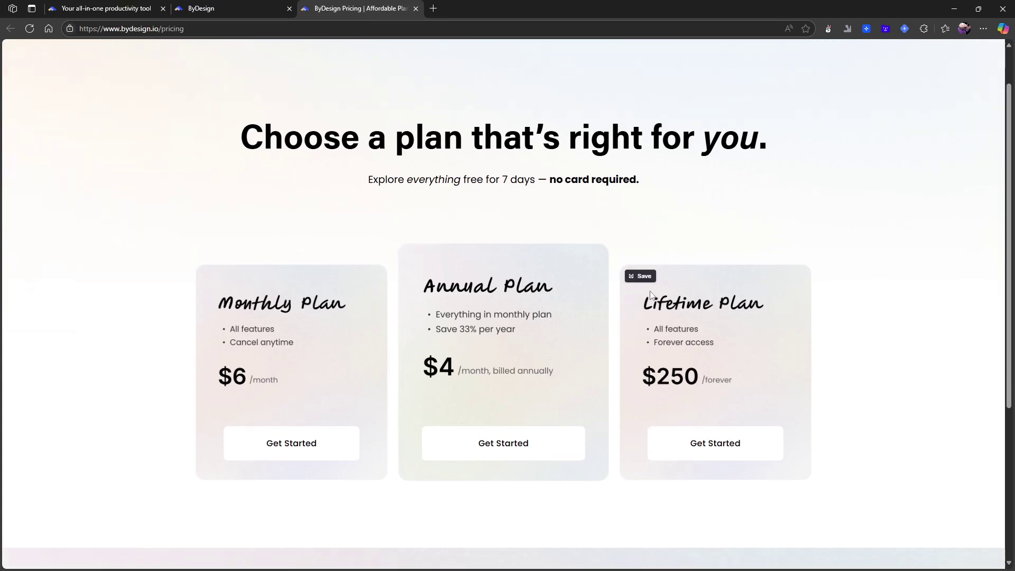
pyautogui.scroll(-1, 646, 339)
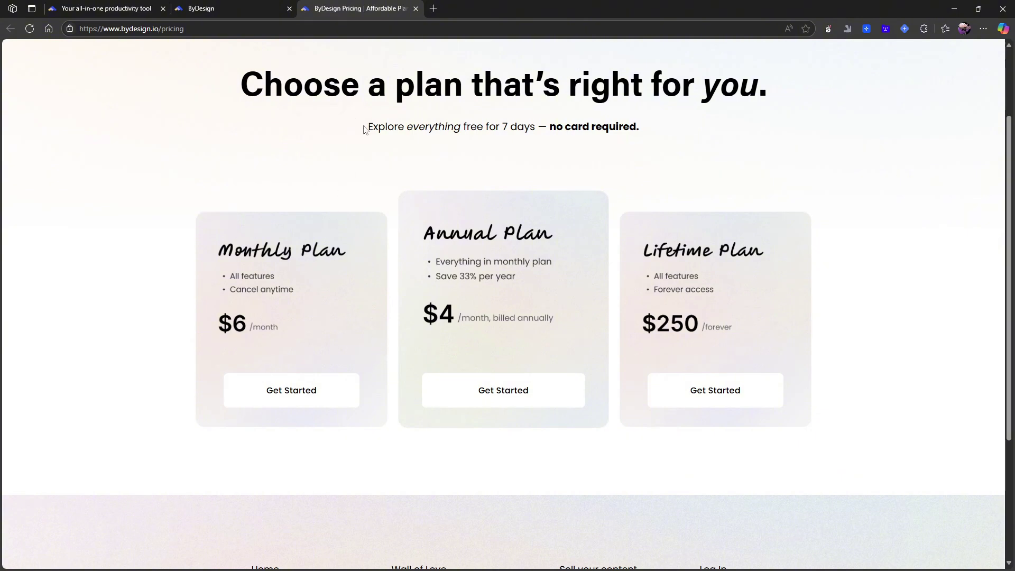
pyautogui.moveTo(363, 128); pyautogui.dragTo(652, 133)
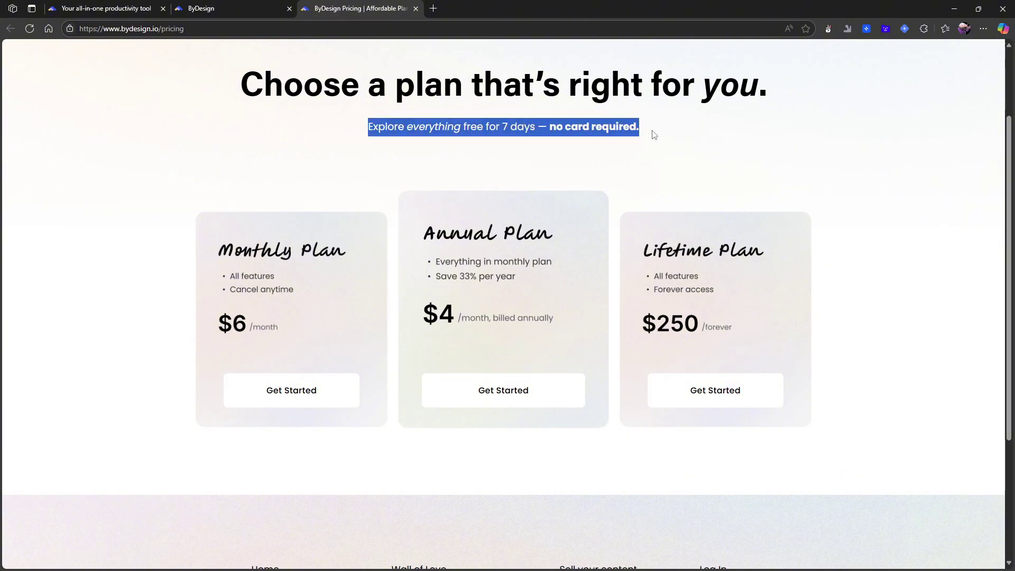
pyautogui.click(680, 172)
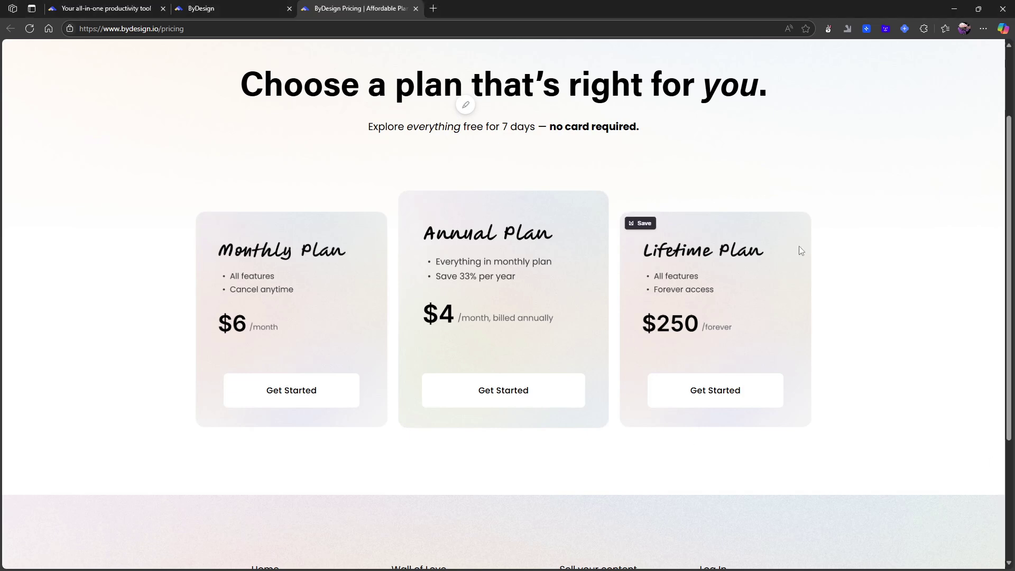
pyautogui.moveTo(331, 141); pyautogui.dragTo(642, 148)
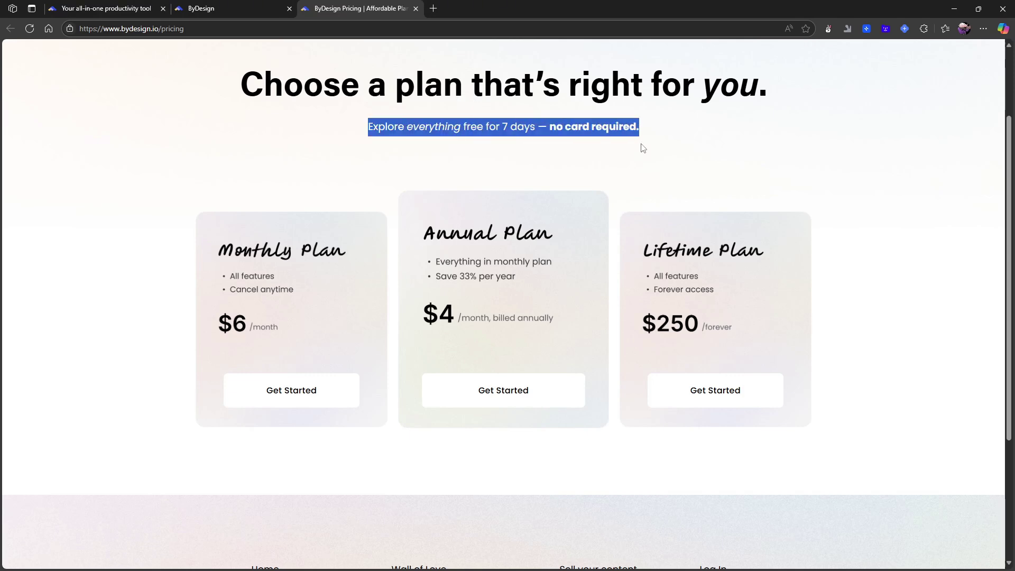
pyautogui.click(653, 165)
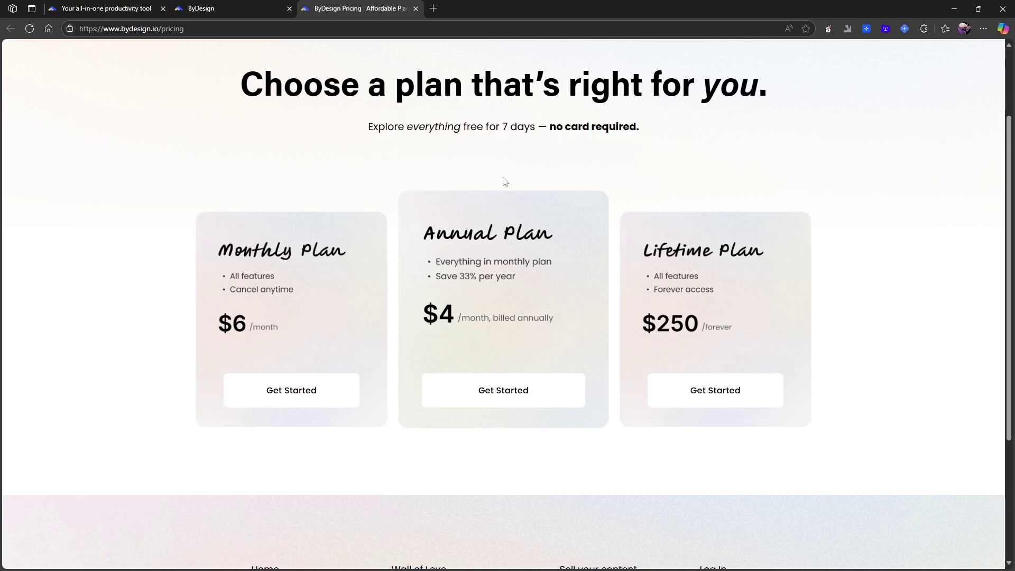
pyautogui.click(225, 9)
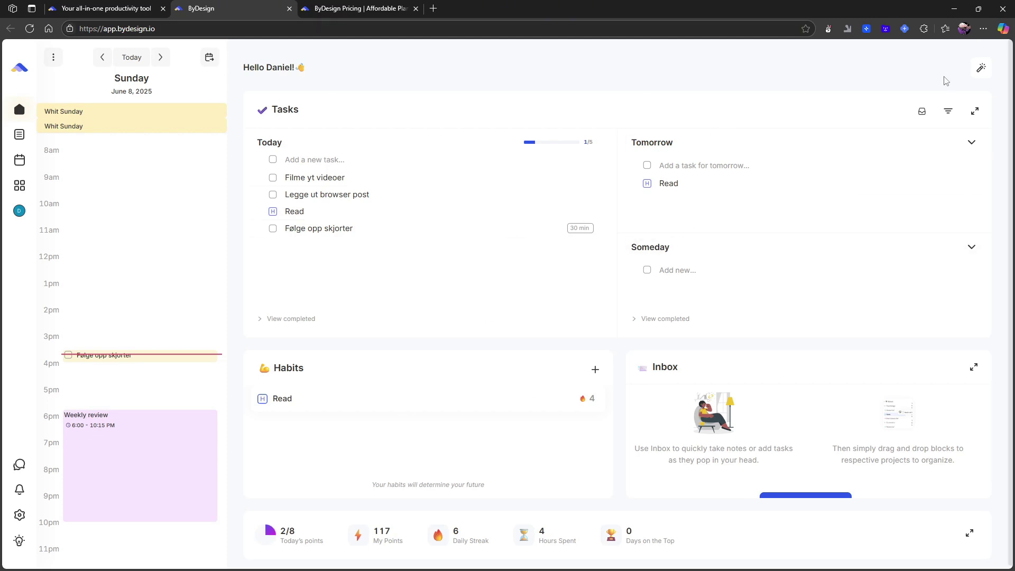
pyautogui.click(982, 67)
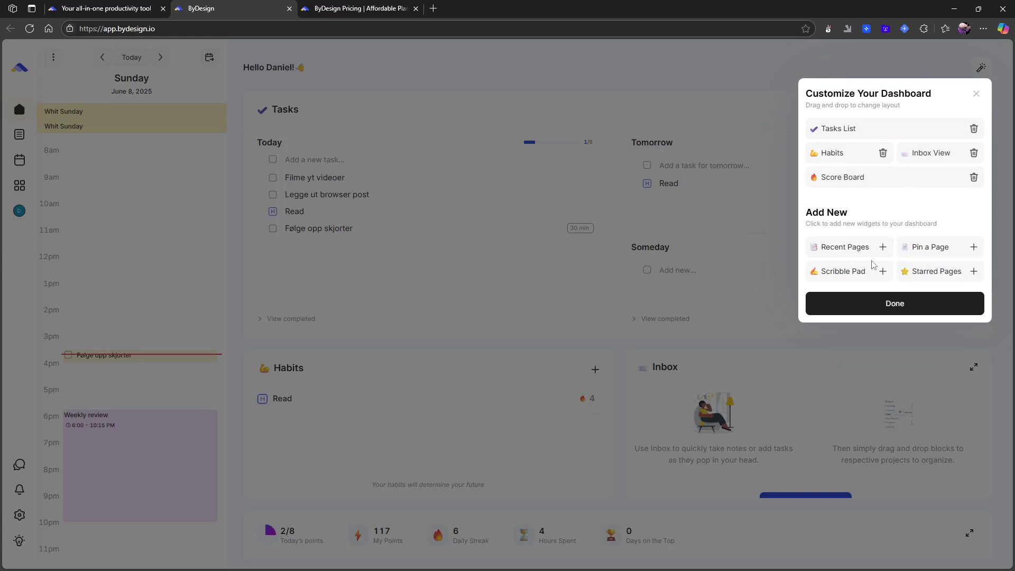
pyautogui.click(883, 247)
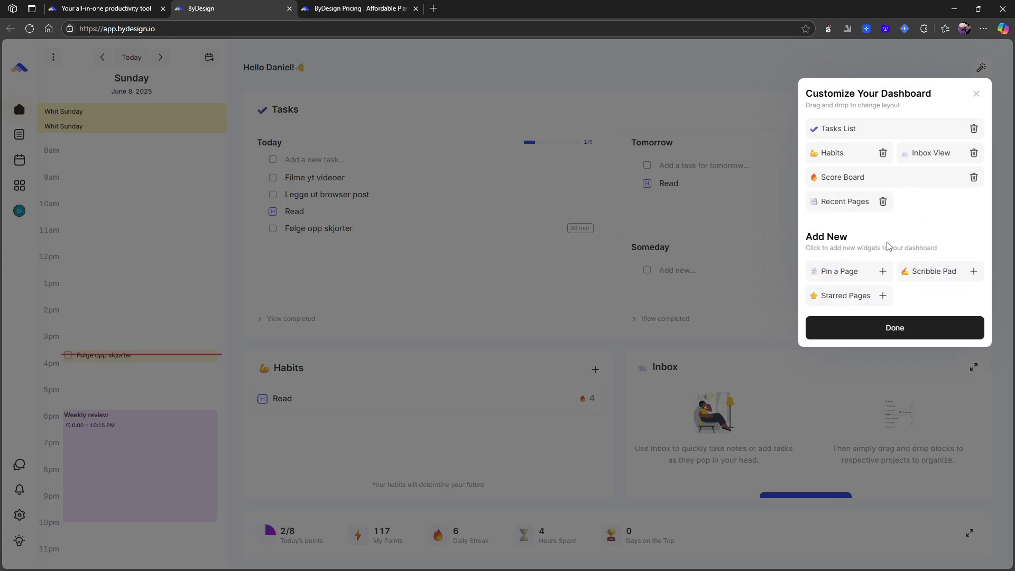
pyautogui.moveTo(840, 179); pyautogui.dragTo(872, 177)
pyautogui.click(973, 271)
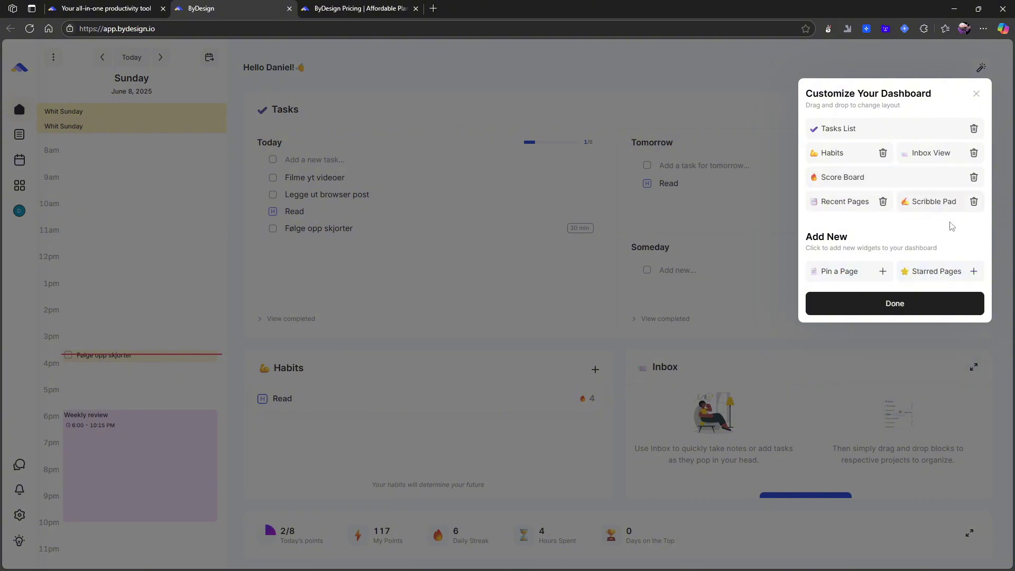
pyautogui.click(851, 308)
pyautogui.scroll(-3, 704, 283)
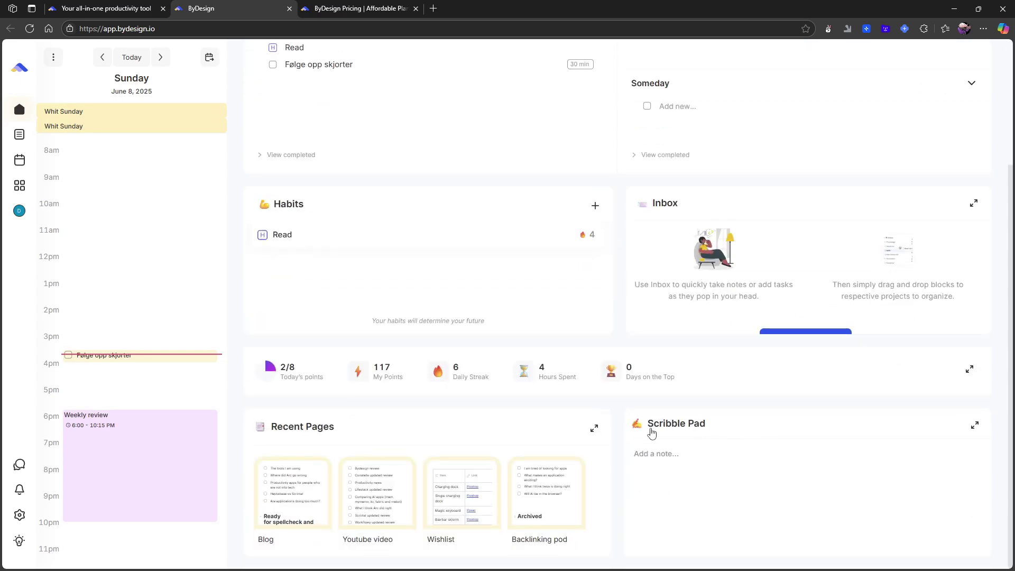
pyautogui.scroll(1, 668, 398)
pyautogui.scroll(3, 667, 398)
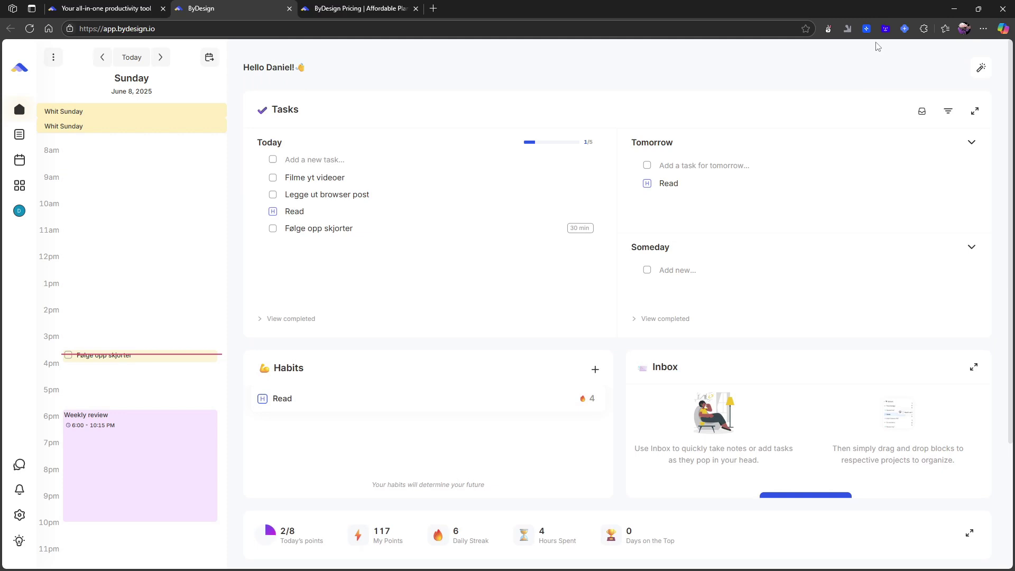
pyautogui.click(978, 66)
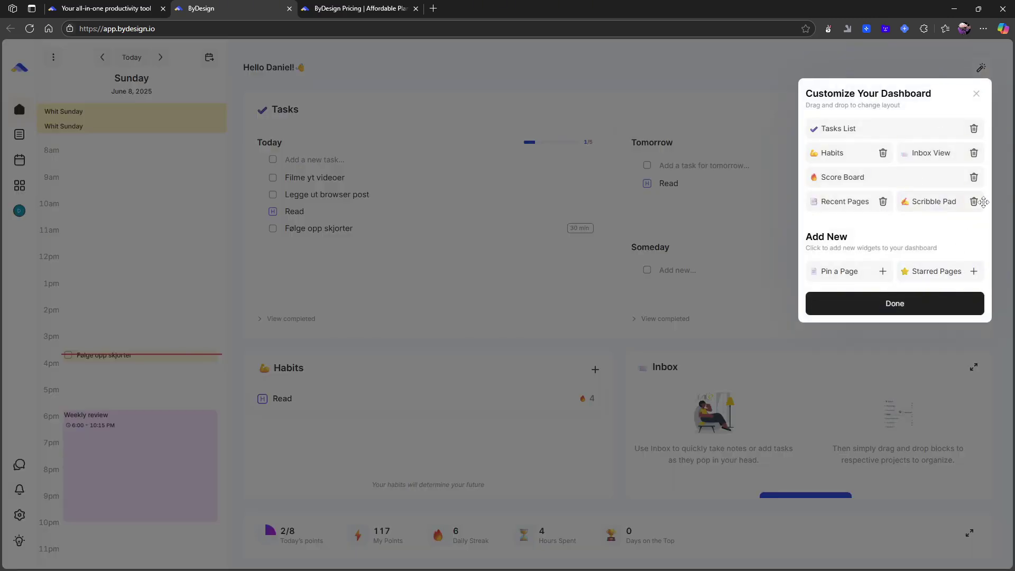
pyautogui.click(974, 202)
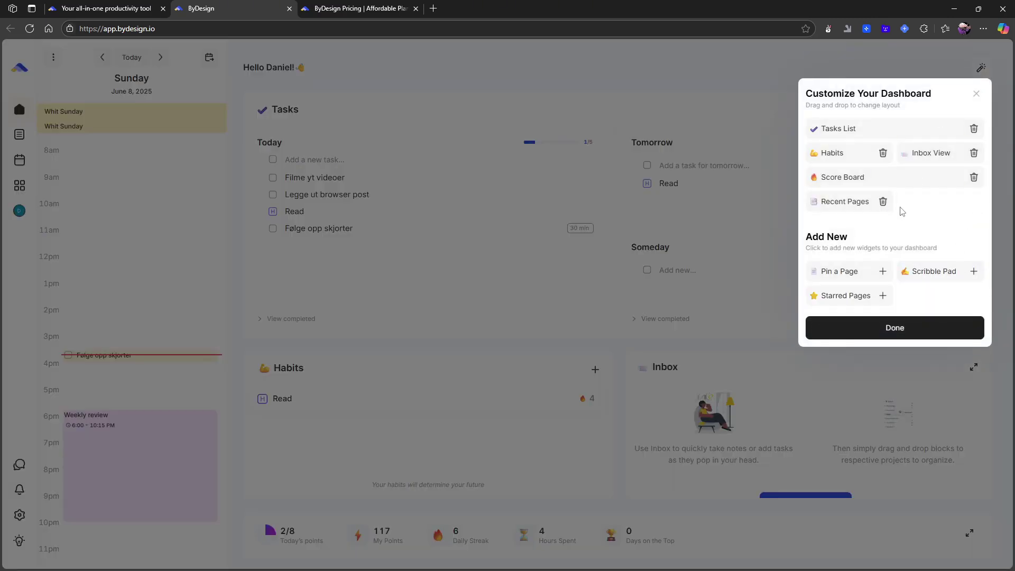
pyautogui.click(883, 202)
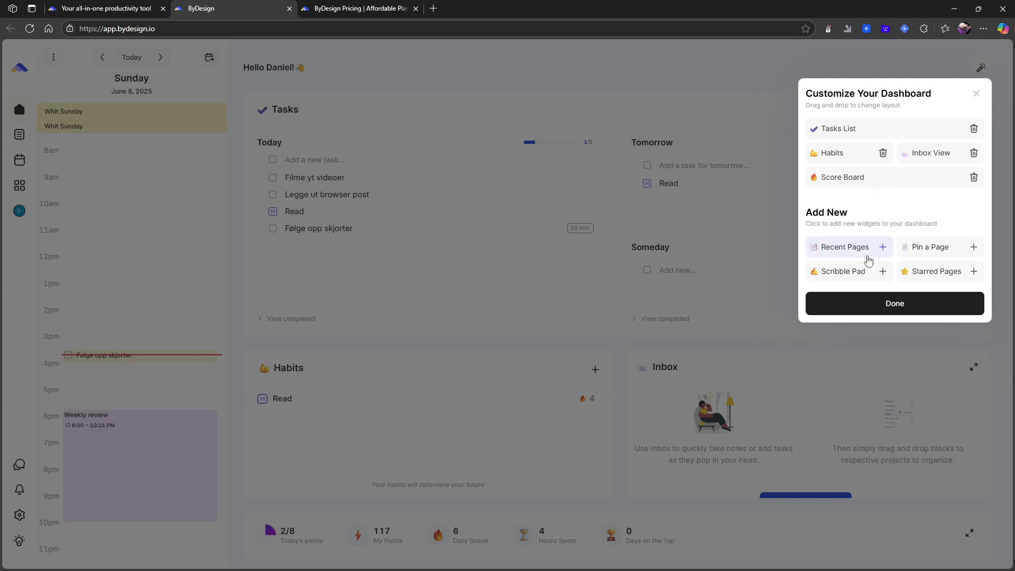
pyautogui.click(854, 310)
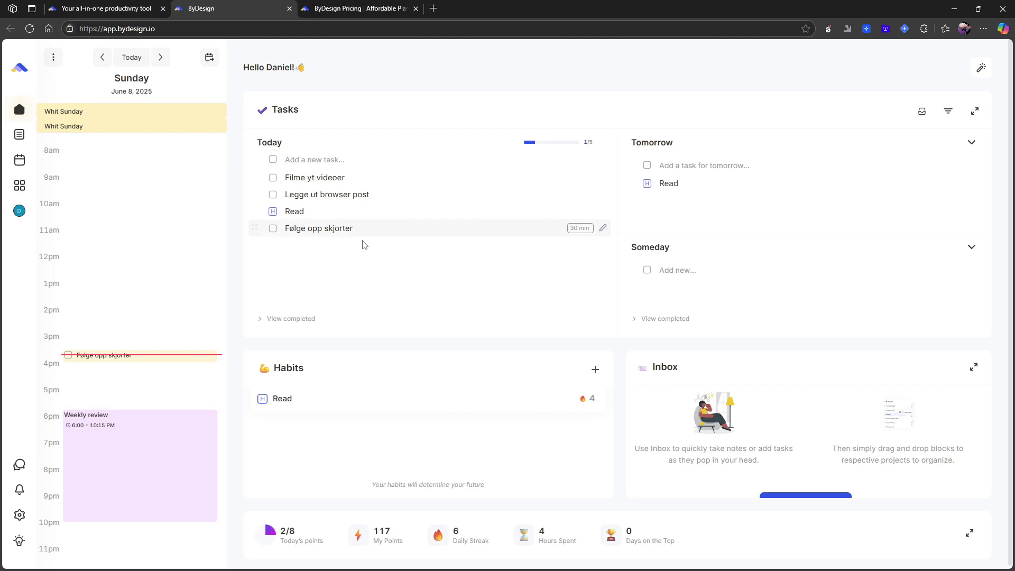
pyautogui.click(981, 68)
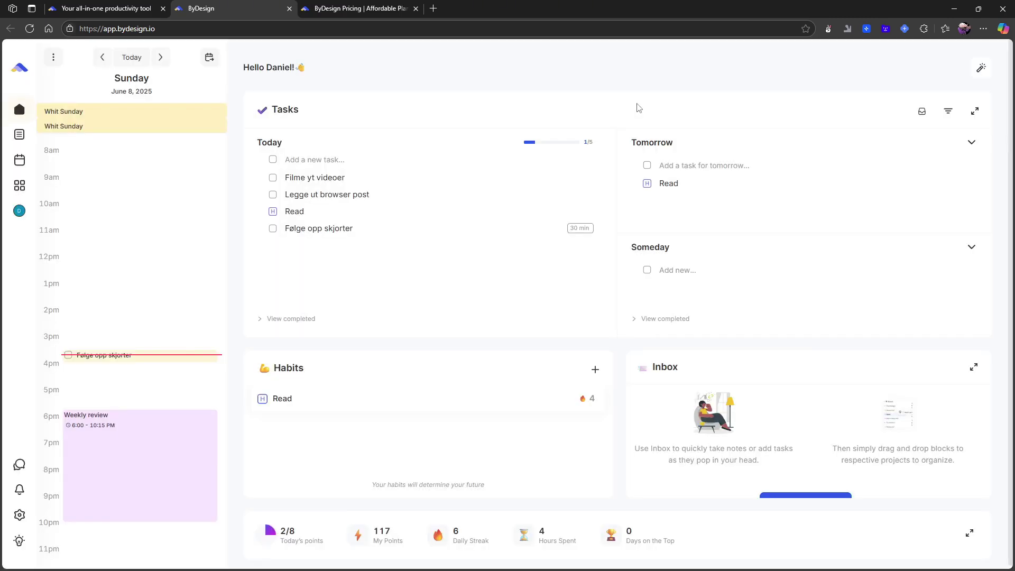
pyautogui.click(638, 107)
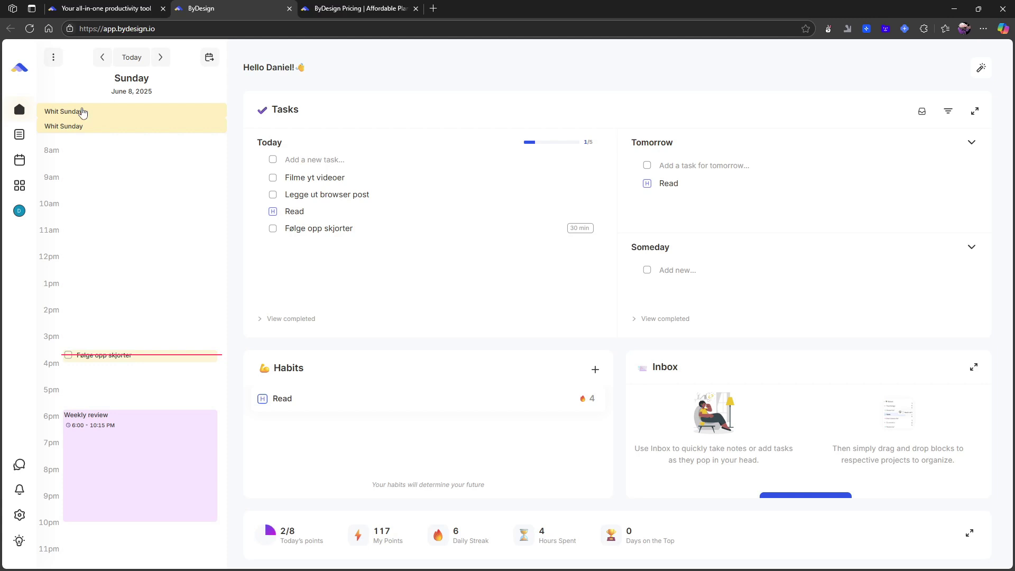
pyautogui.scroll(-1, 369, 190)
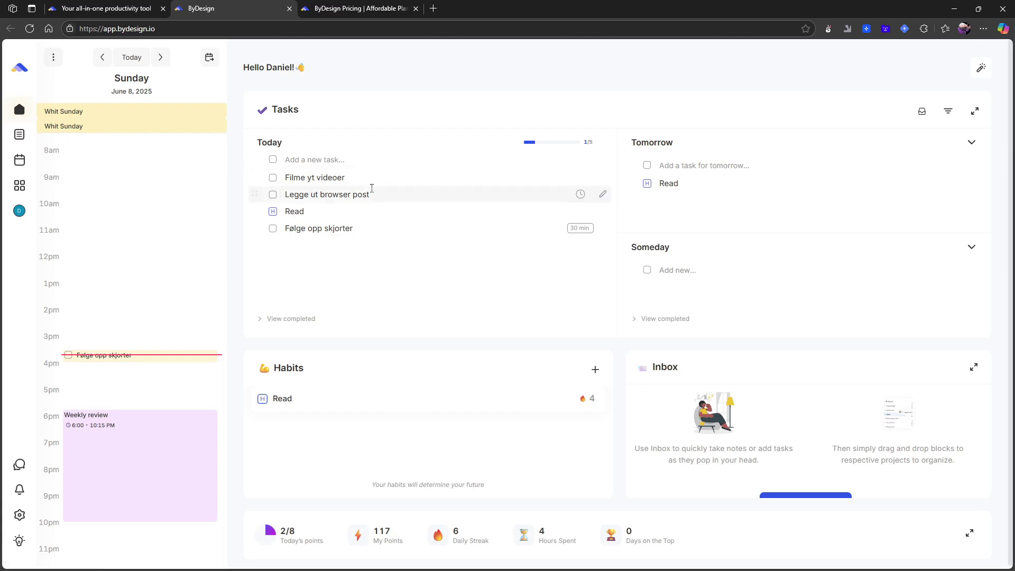
pyautogui.scroll(-2, 737, 423)
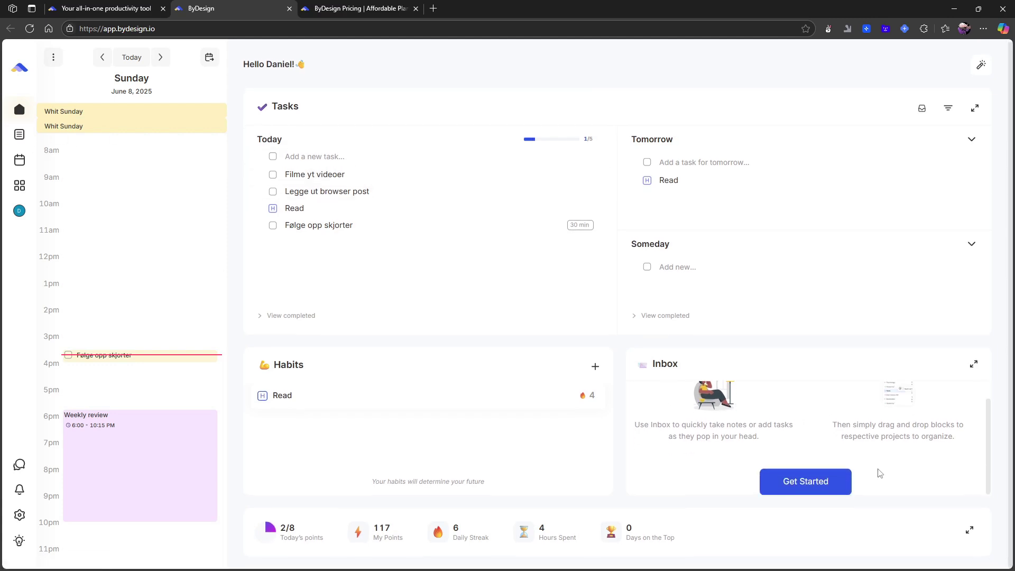
pyautogui.scroll(1, 846, 439)
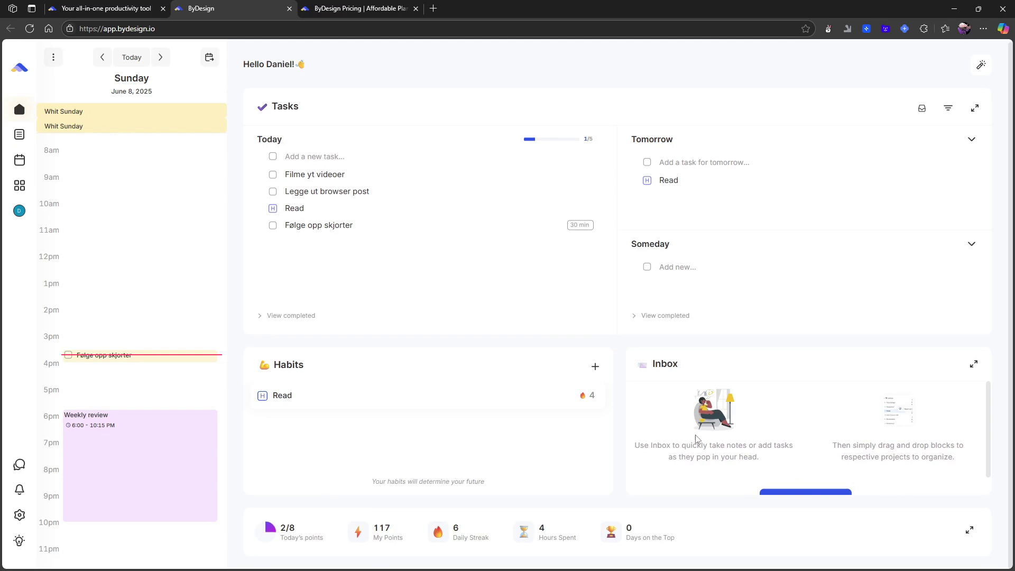
pyautogui.scroll(-1, 763, 441)
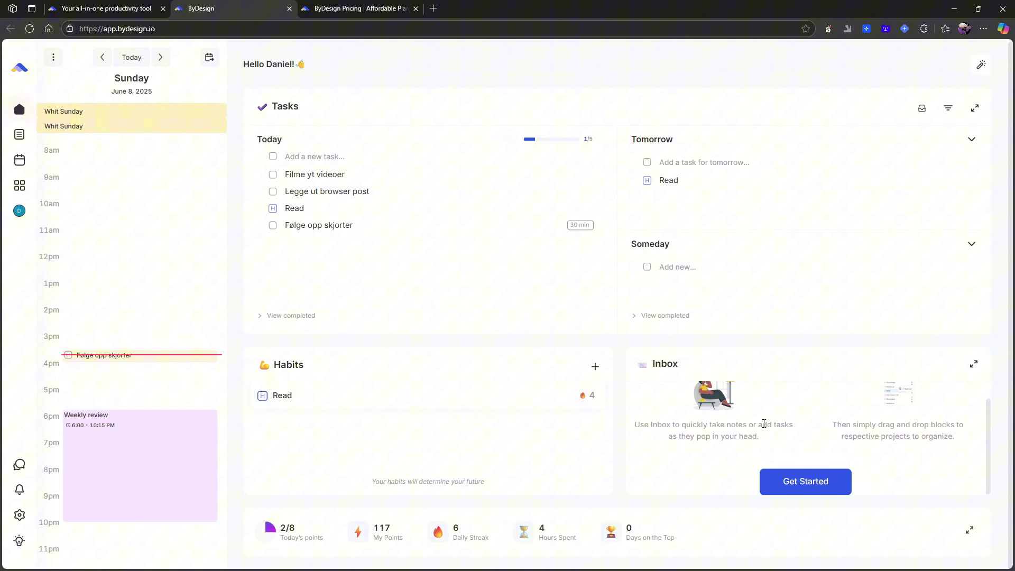
pyautogui.scroll(1, 681, 405)
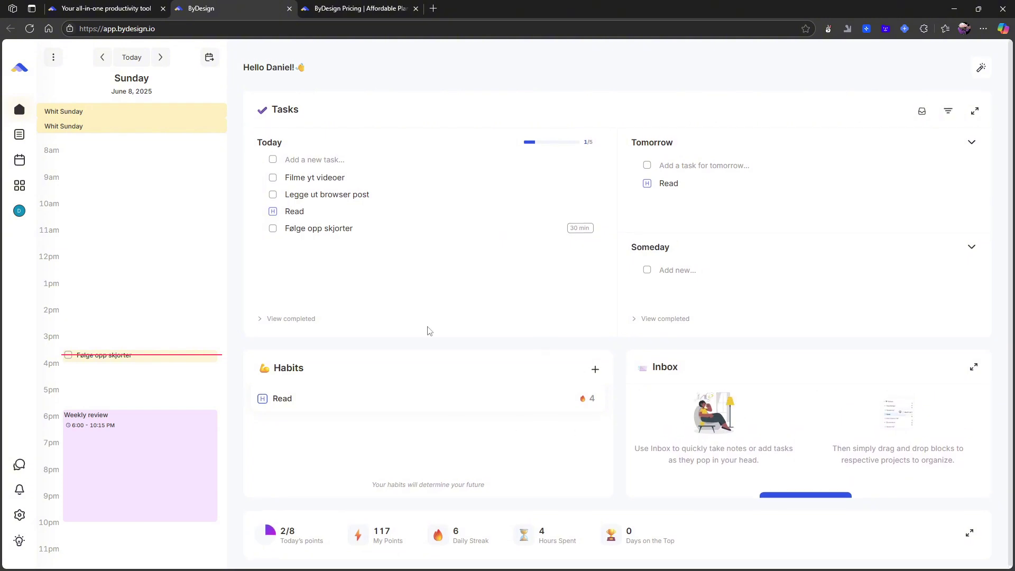
pyautogui.scroll(1, 426, 331)
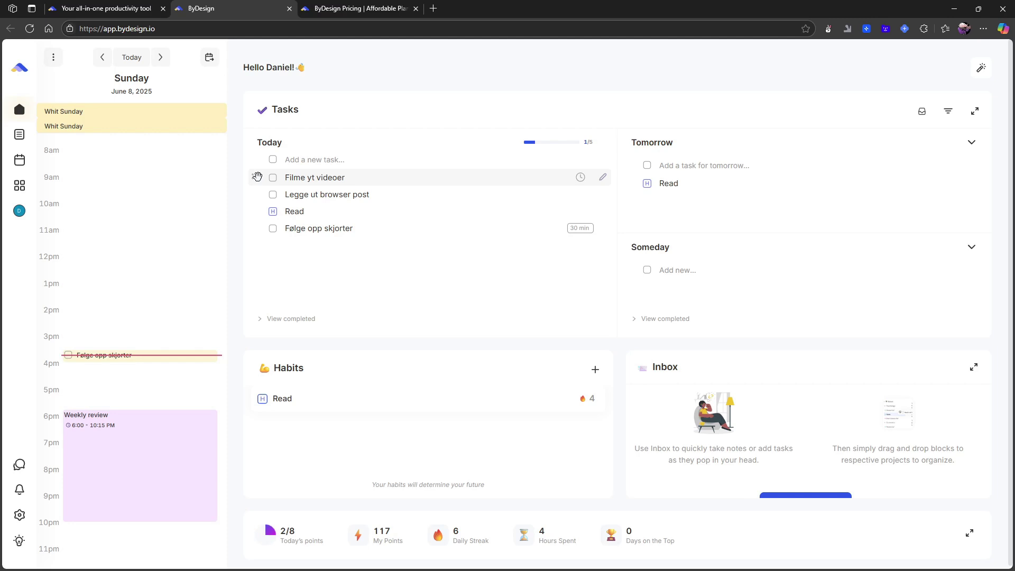
# - Move Følge opp skjorter to about 4:30pm and leave Filme yt videoer unscheduled atop Today
pyautogui.moveTo(131, 365); pyautogui.dragTo(139, 383)
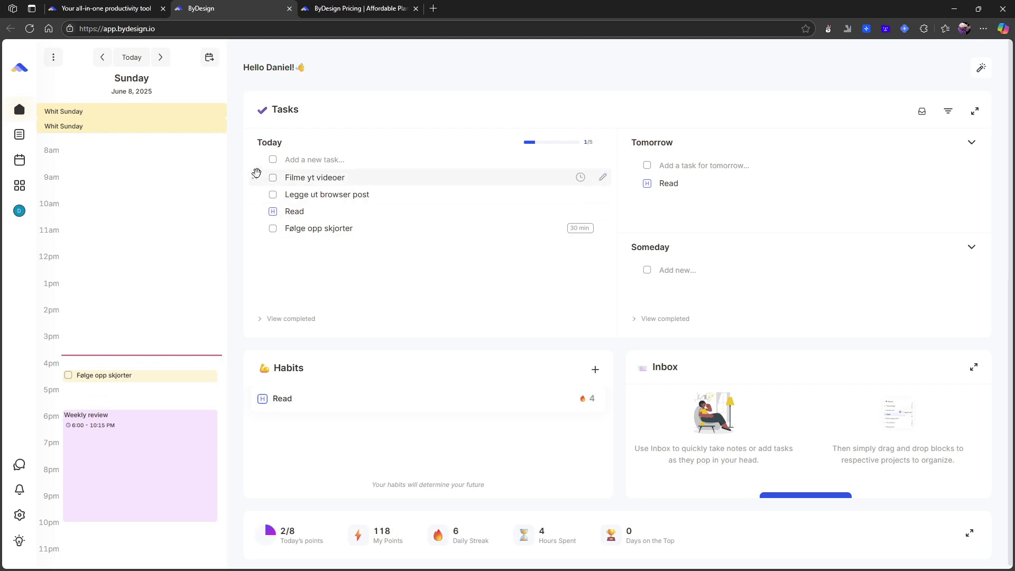
pyautogui.moveTo(257, 174); pyautogui.dragTo(363, 190)
pyautogui.moveTo(256, 194)
pyautogui.mouseDown()
pyautogui.moveTo(256, 167)
pyautogui.moveTo(263, 227)
pyautogui.moveTo(267, 206)
pyautogui.moveTo(778, 136)
pyautogui.moveTo(759, 166)
pyautogui.moveTo(336, 208)
pyautogui.moveTo(264, 180)
pyautogui.moveTo(276, 191)
pyautogui.mouseUp()
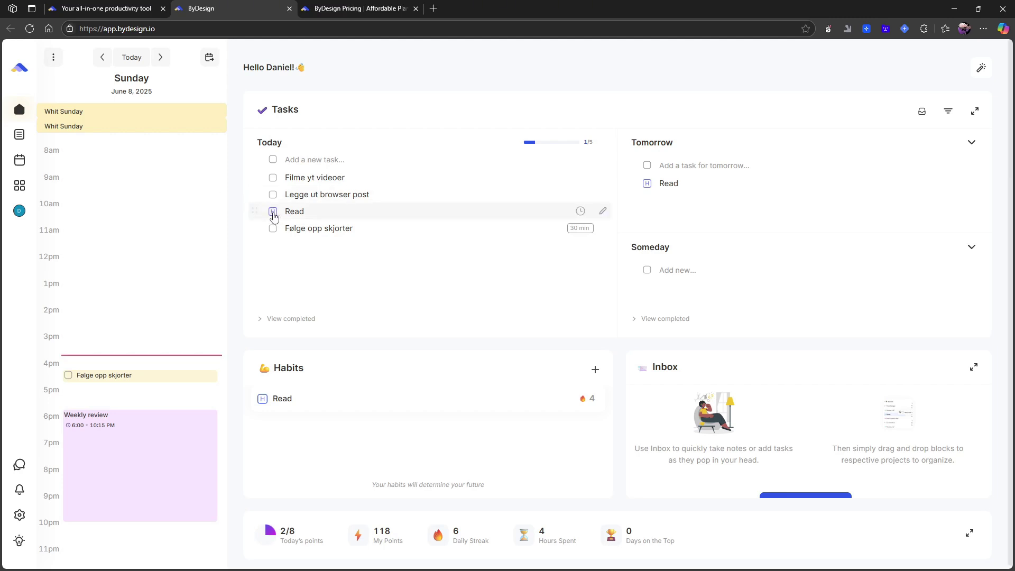
# - Mark the Read task done, collapse and re-expand Tomorrow, then open the Daily Streak points page
pyautogui.click(273, 212)
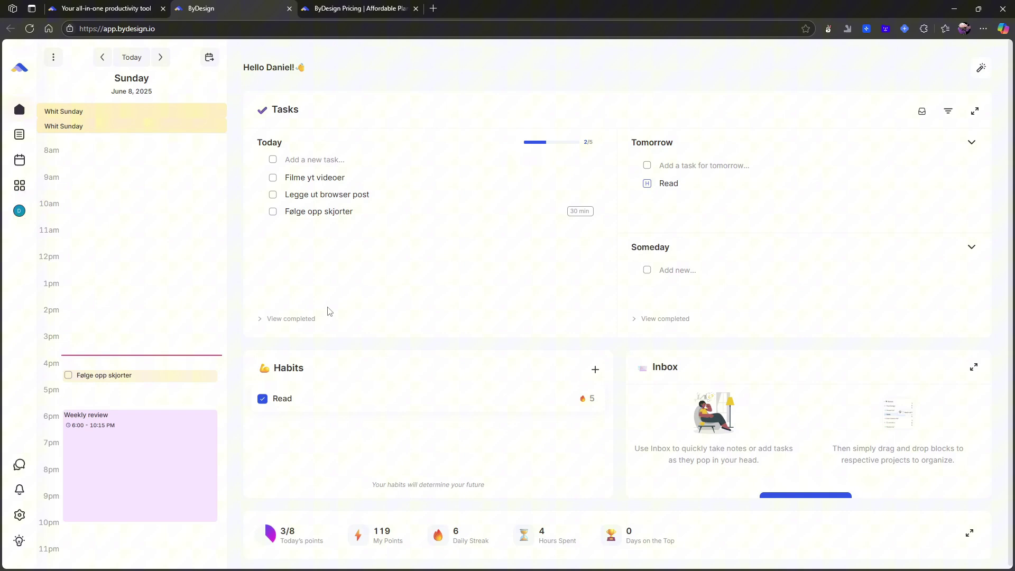
pyautogui.scroll(-1, 511, 304)
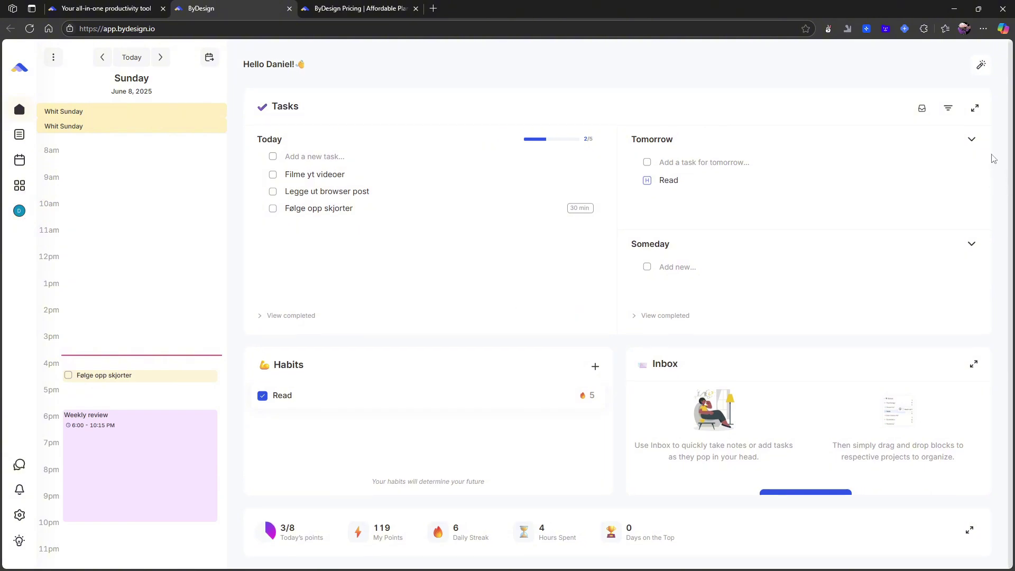
pyautogui.click(973, 140)
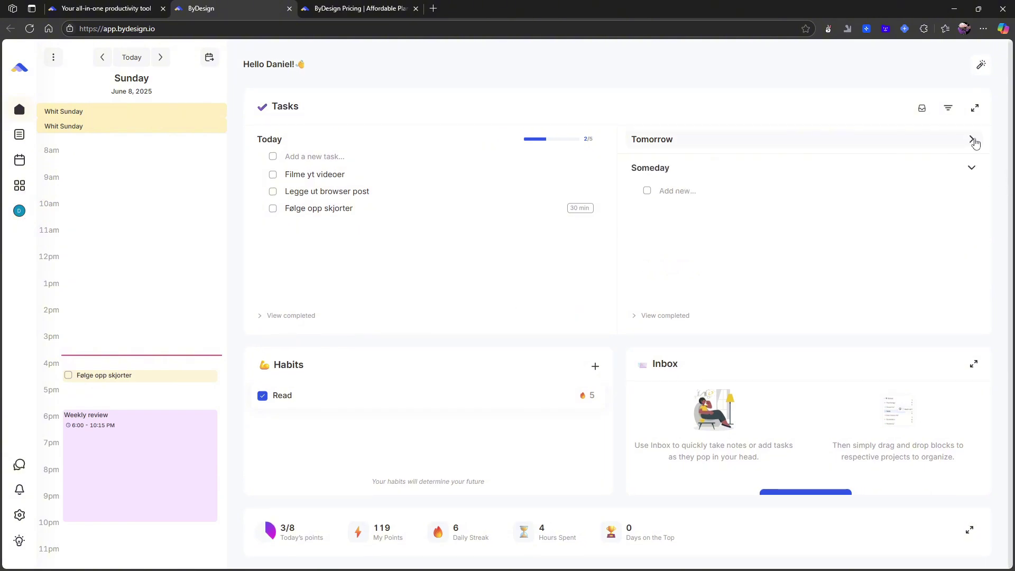
pyautogui.click(974, 141)
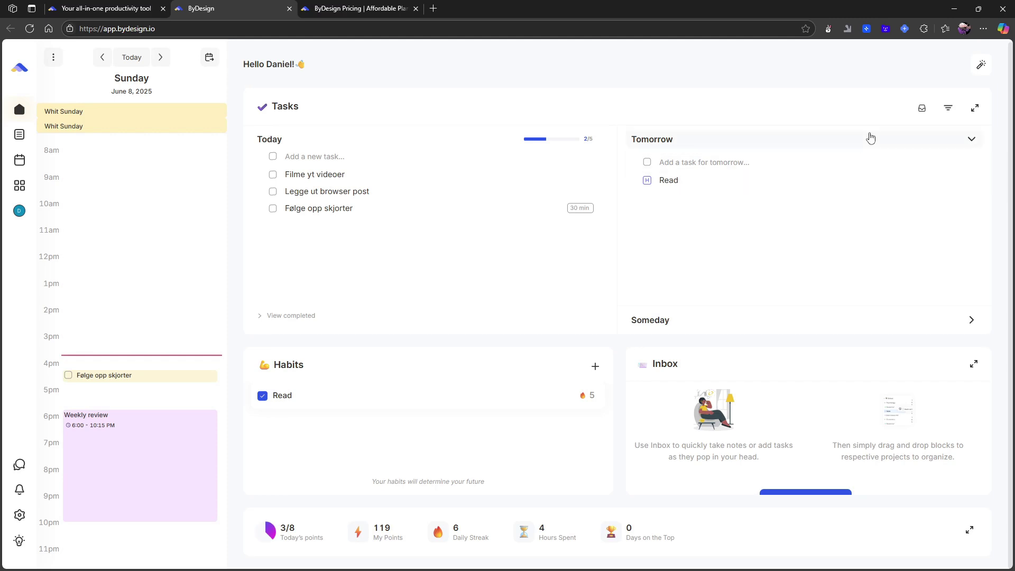
pyautogui.click(454, 535)
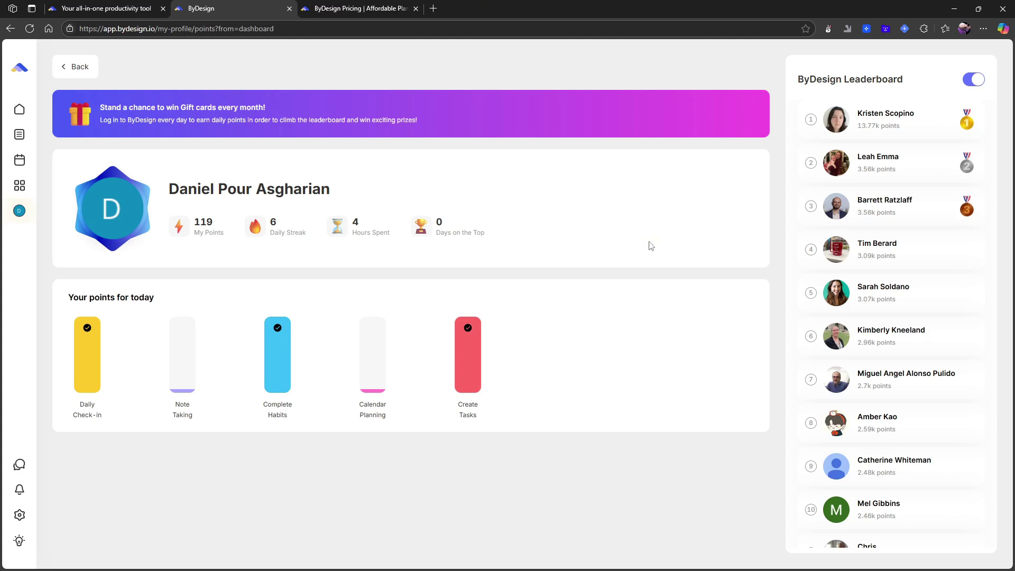
# - Switch leaderboard visibility off and back on, then return to the Home dashboard
pyautogui.click(973, 80)
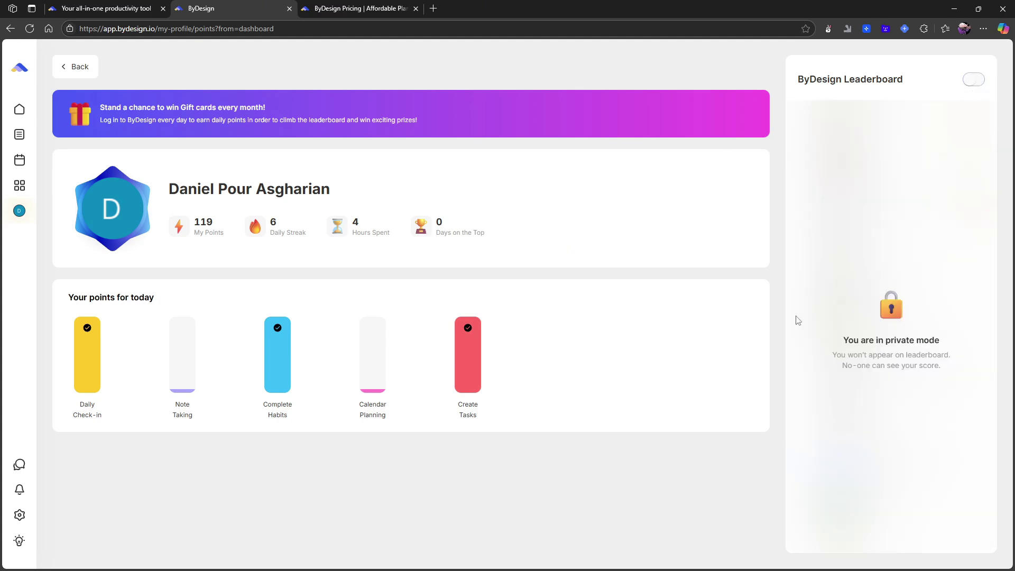
pyautogui.click(974, 80)
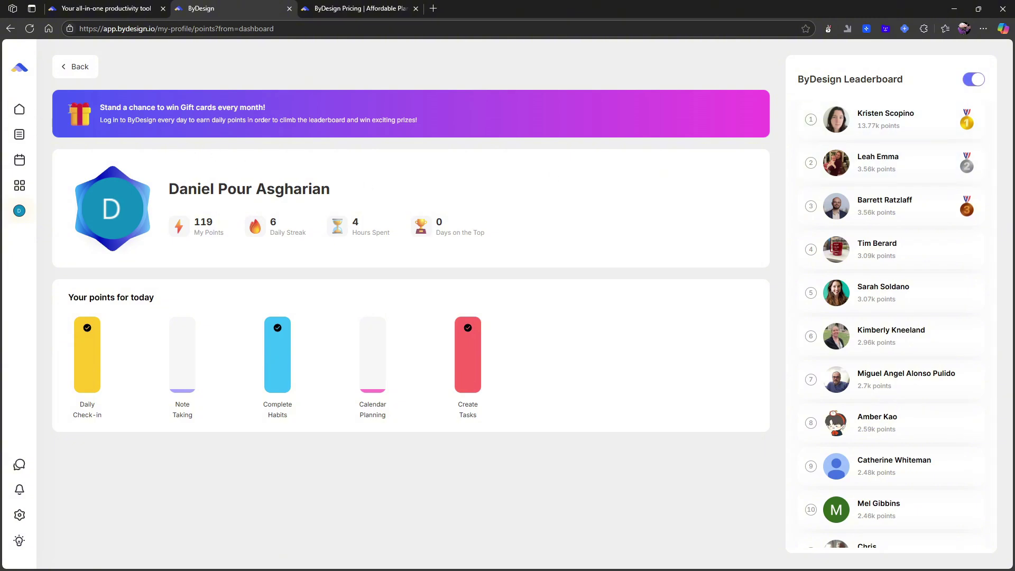
pyautogui.click(30, 113)
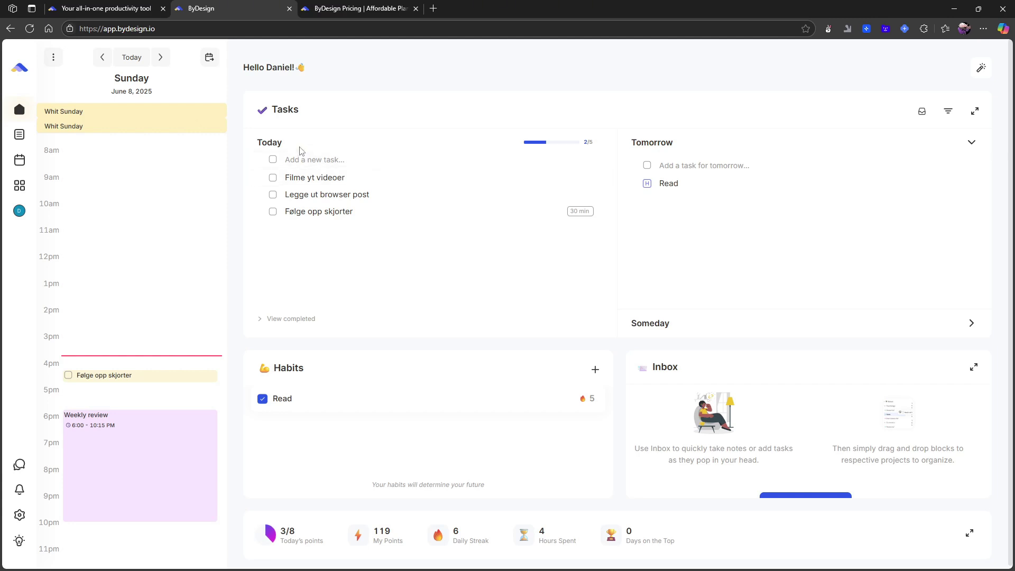
# - Step the day calendar between June 8 and June 10, finishing on Monday, June 9
pyautogui.click(160, 57)
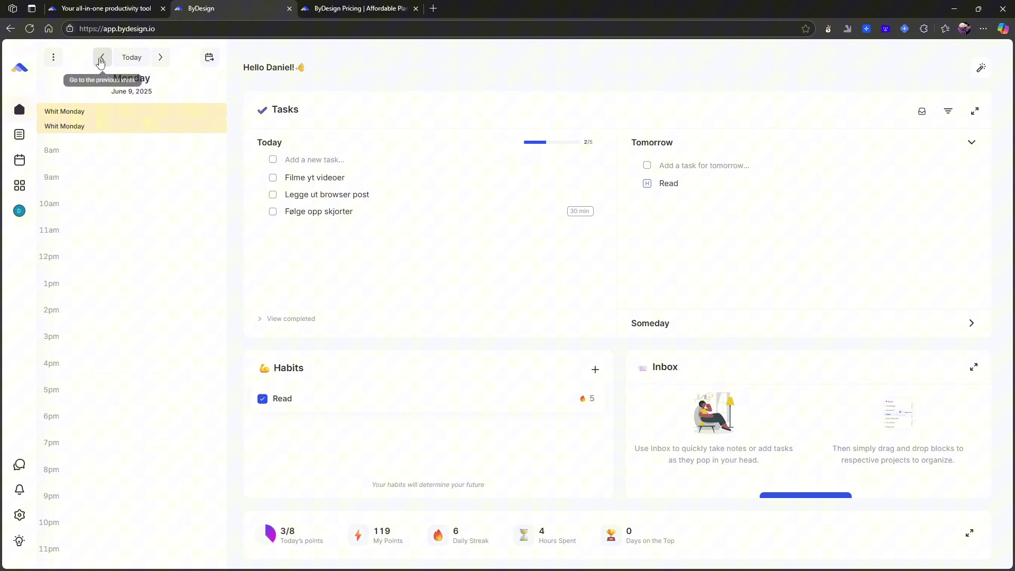
pyautogui.click(102, 57)
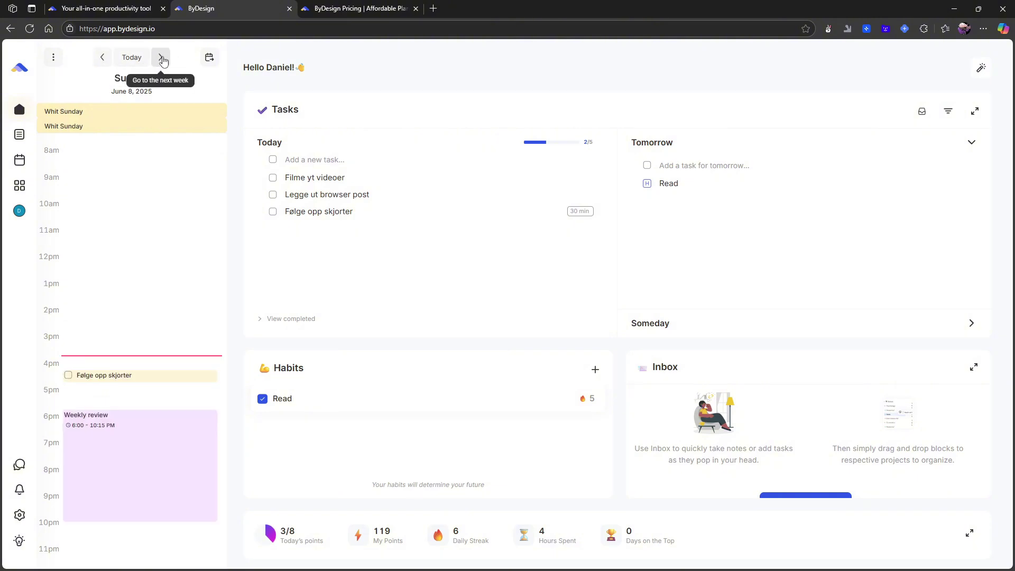
pyautogui.click(162, 59)
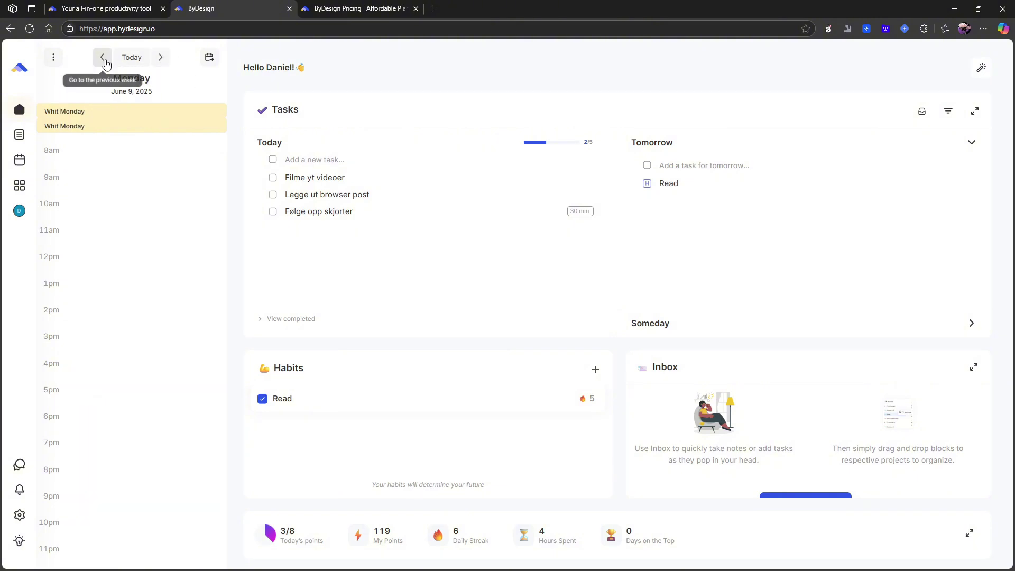
pyautogui.click(103, 59)
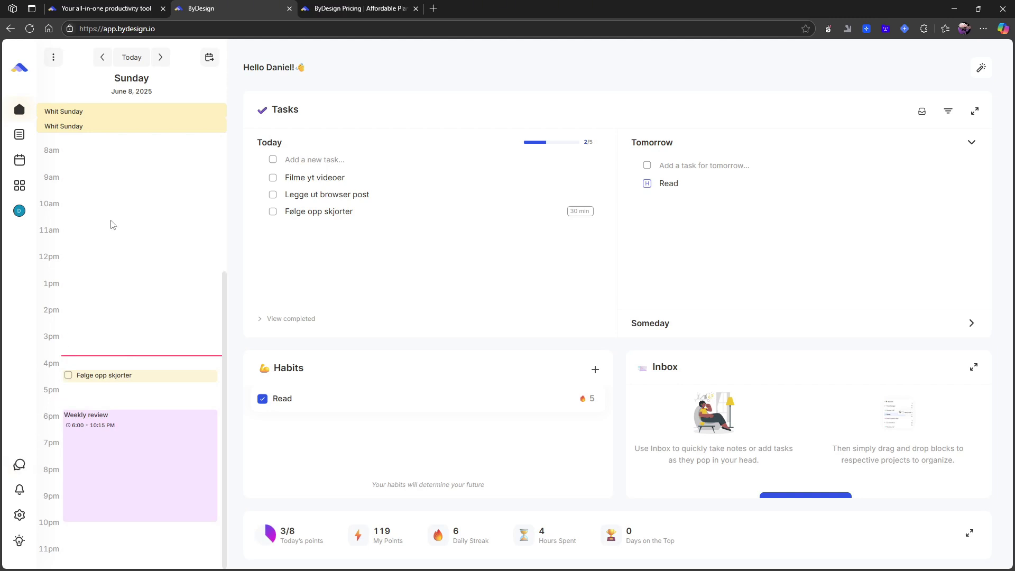
pyautogui.click(160, 57)
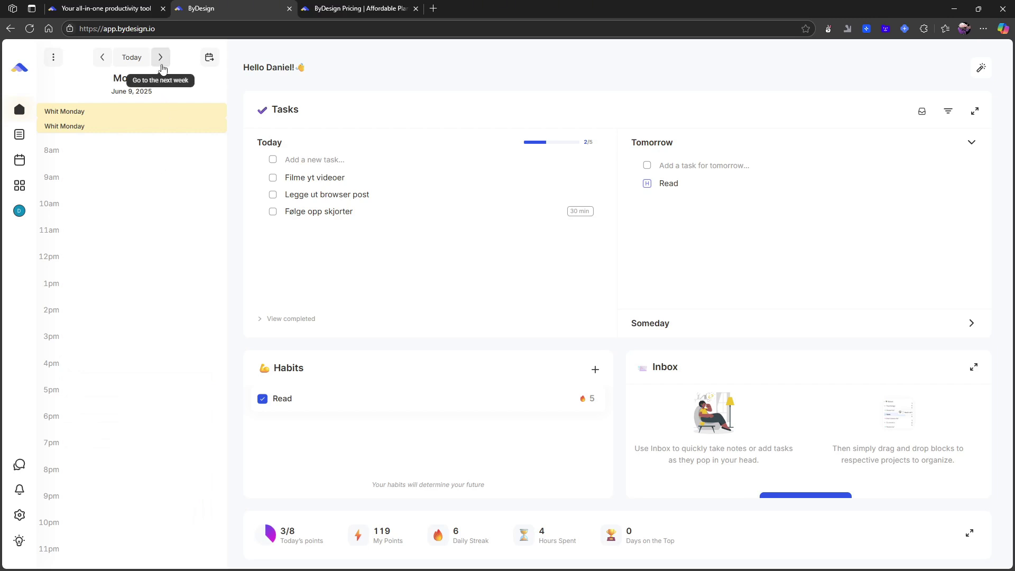
pyautogui.click(160, 58)
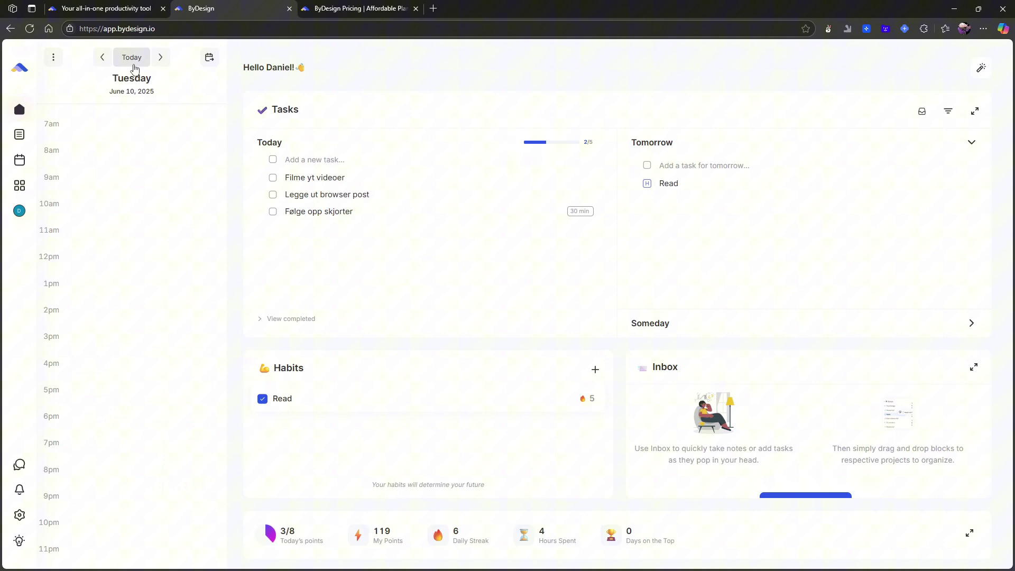
pyautogui.click(102, 62)
pyautogui.click(102, 62)
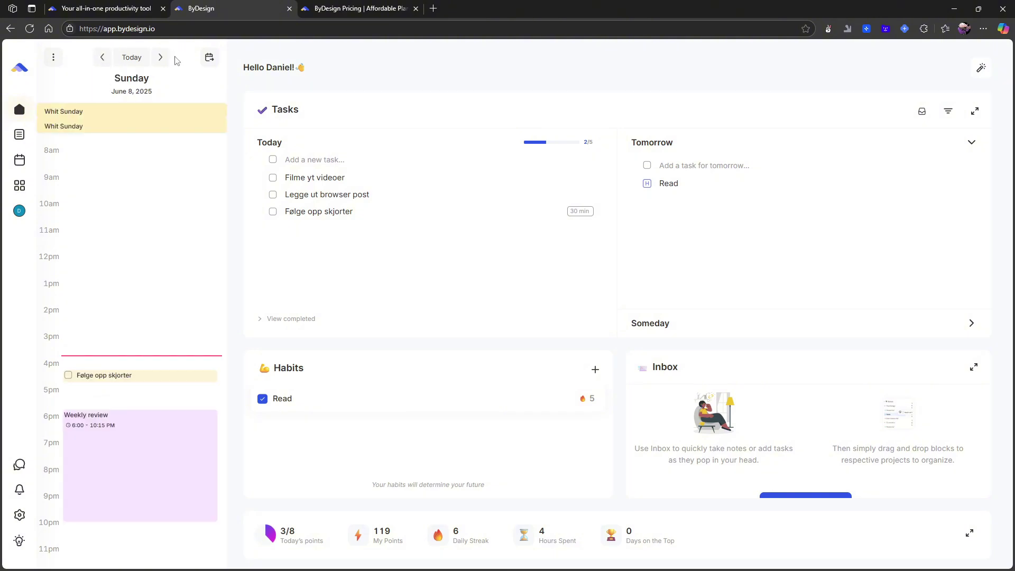
pyautogui.click(160, 58)
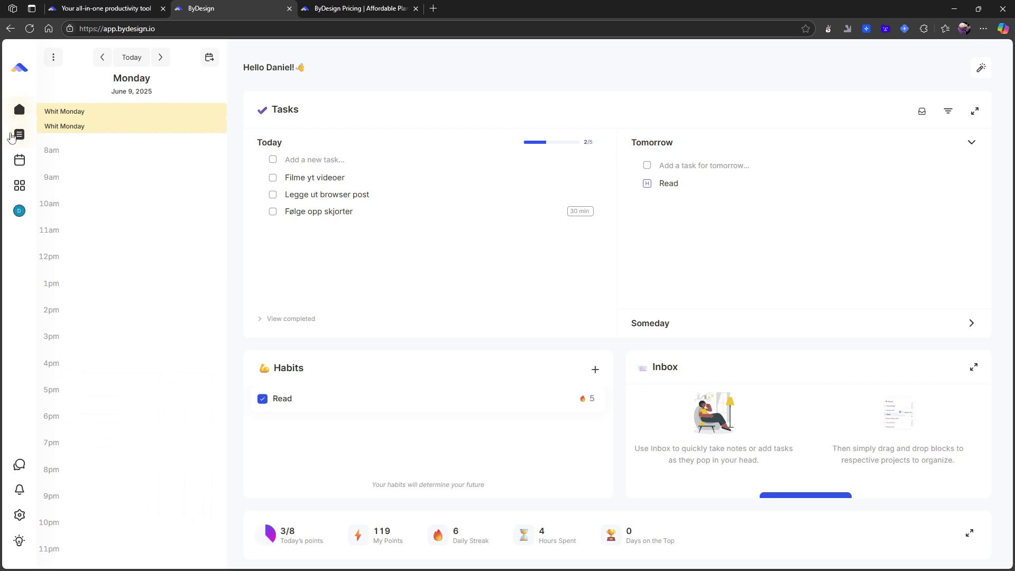
# - Open the Workspace, collapse the Pour media folder and expand Resources
pyautogui.click(19, 135)
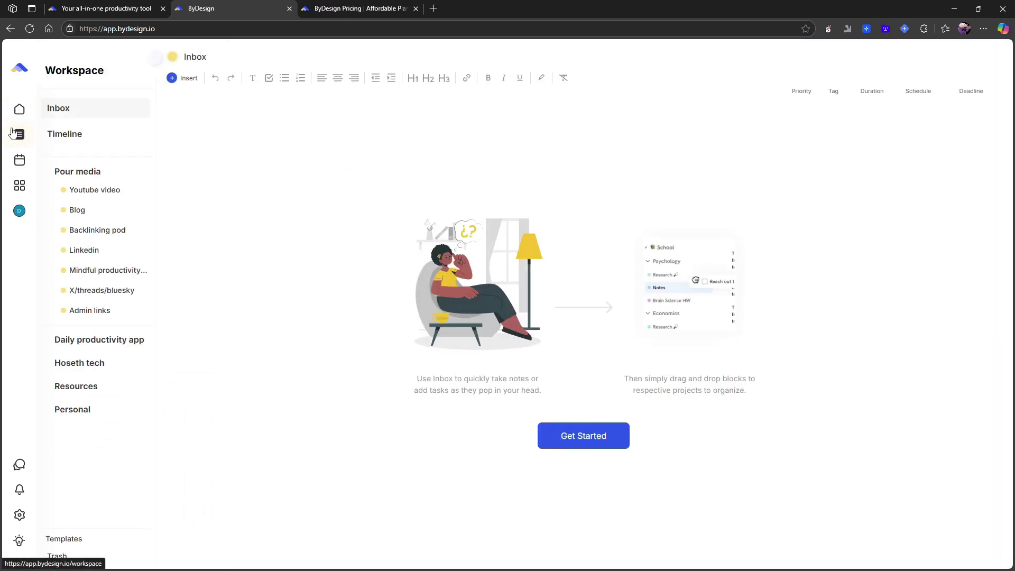
pyautogui.click(56, 173)
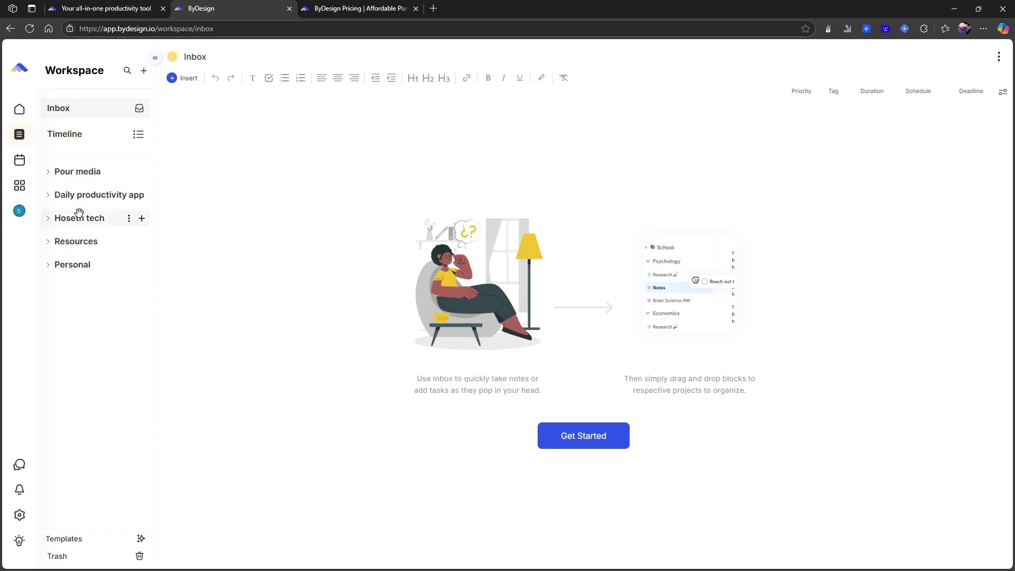
pyautogui.click(48, 243)
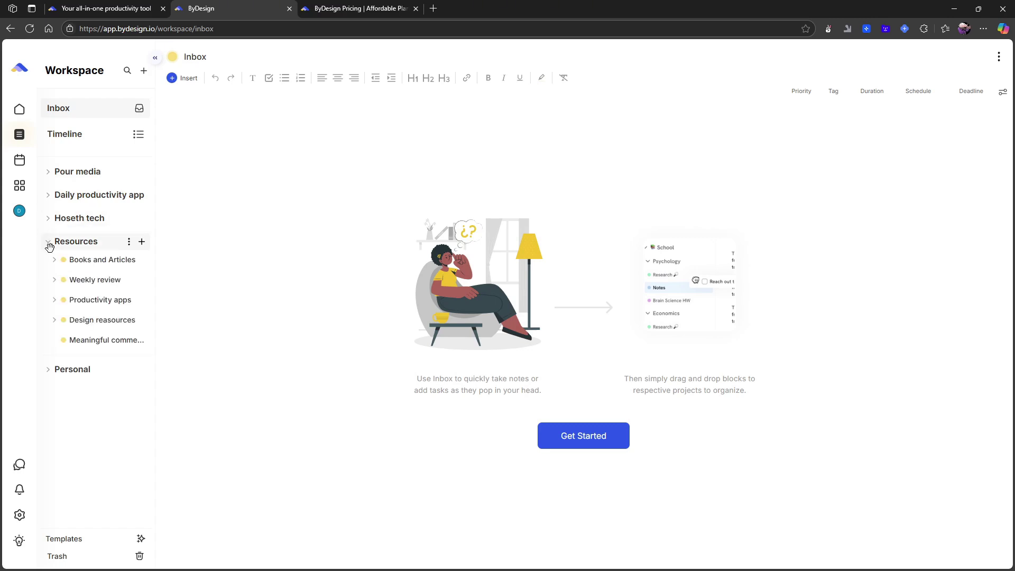
# - View Books and Articles and Productivity apps, return to Books and Articles, and collapse Resources
pyautogui.click(89, 259)
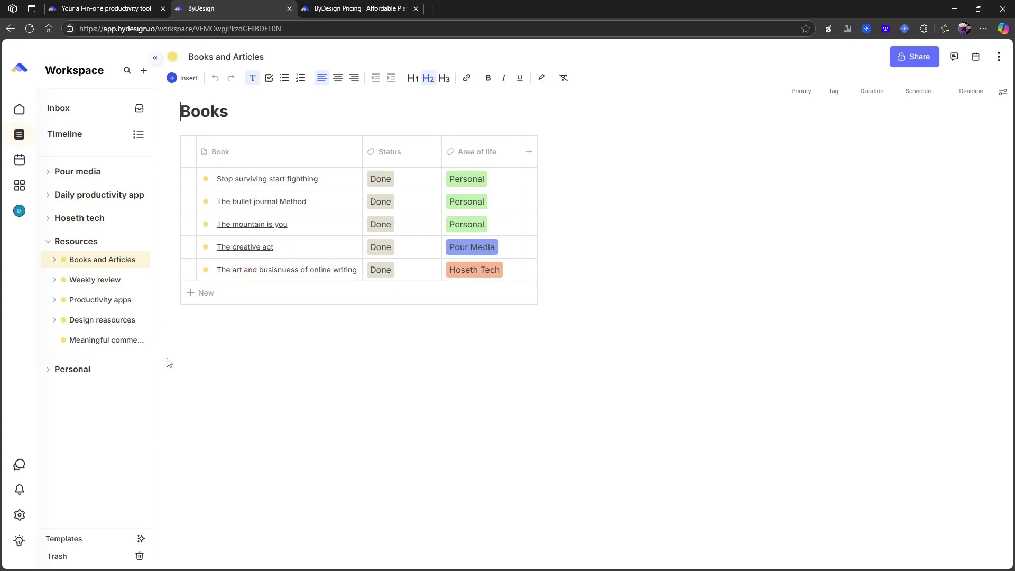
pyautogui.click(77, 300)
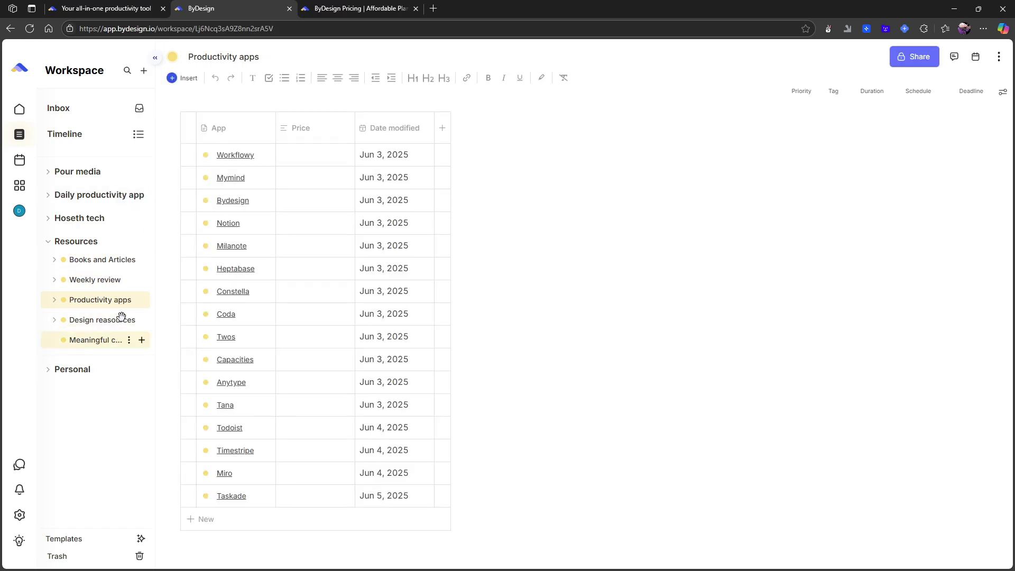
pyautogui.click(87, 259)
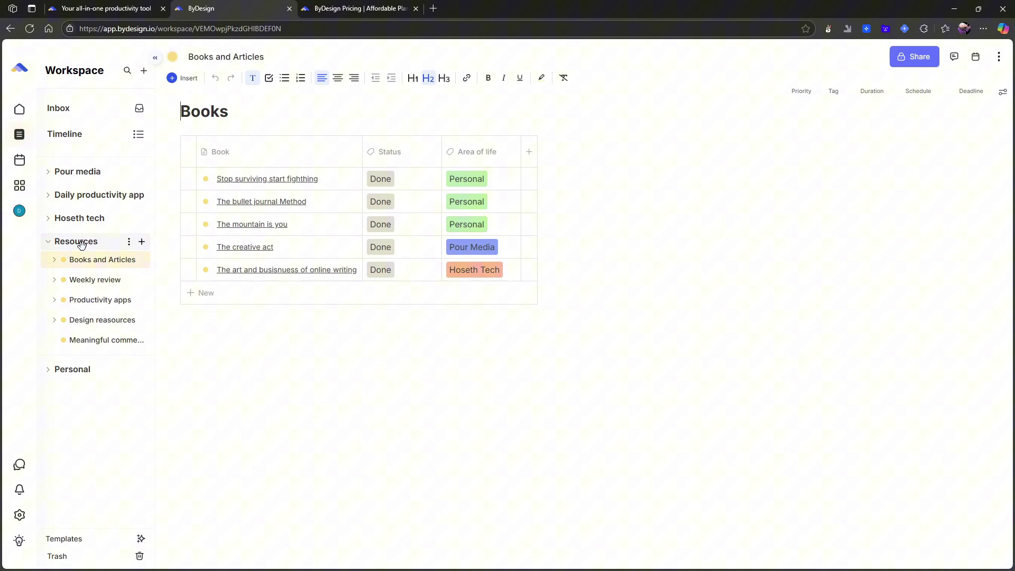
pyautogui.click(82, 243)
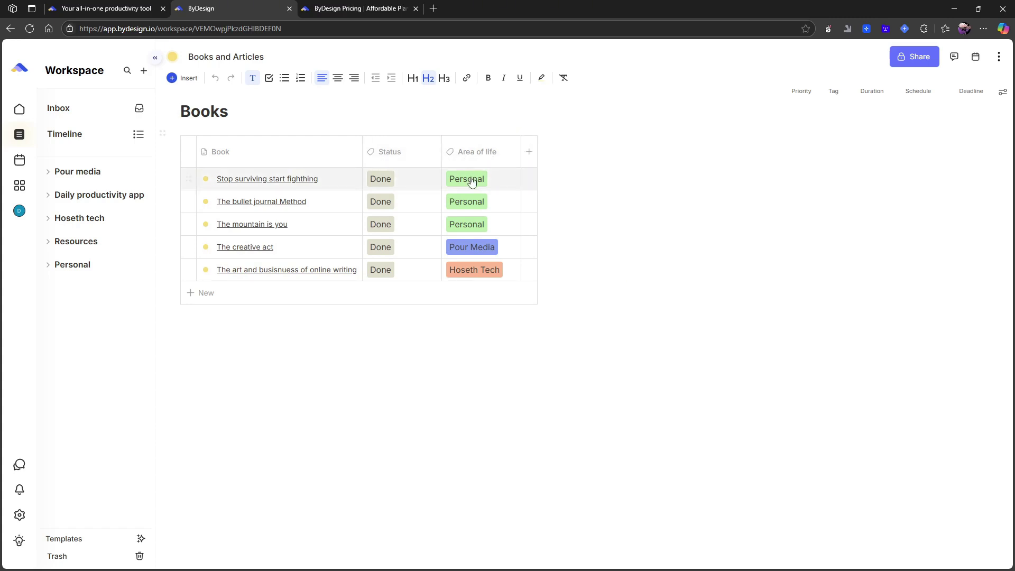
# - Inspect the Area of life and Status tag choices in the Books table without changing them
pyautogui.click(505, 184)
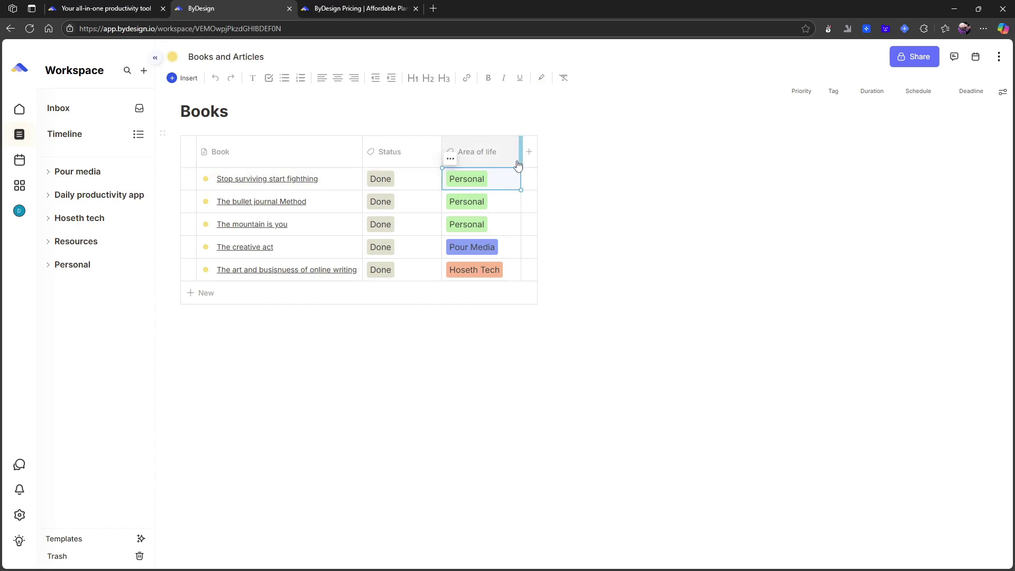
pyautogui.click(501, 251)
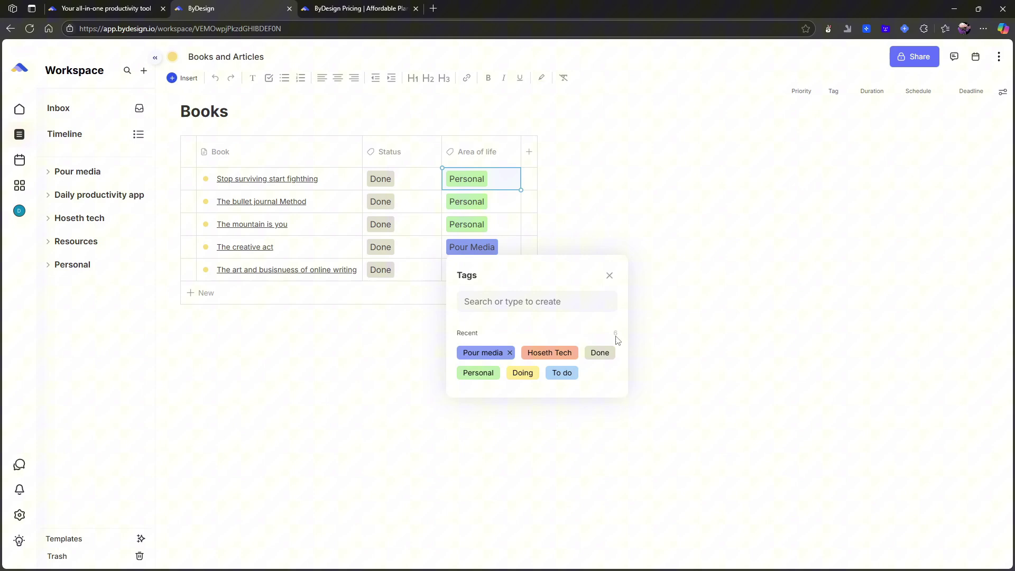
pyautogui.click(623, 188)
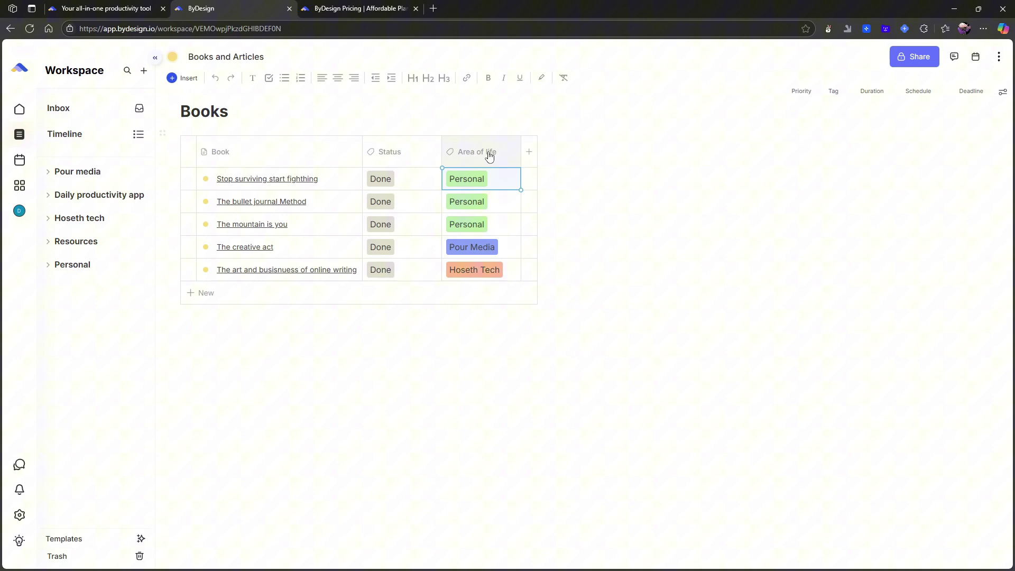
pyautogui.click(382, 181)
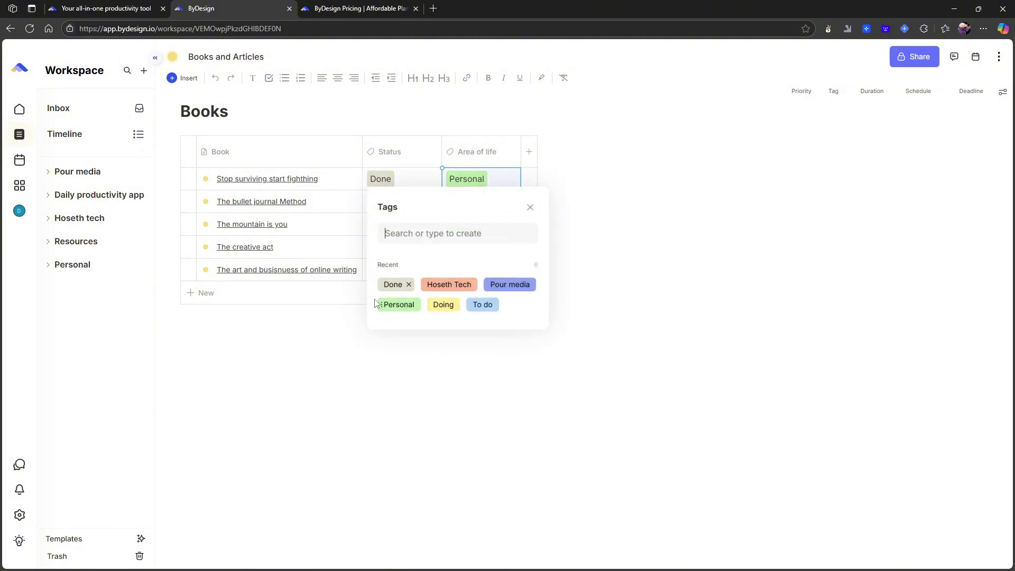
pyautogui.click(529, 207)
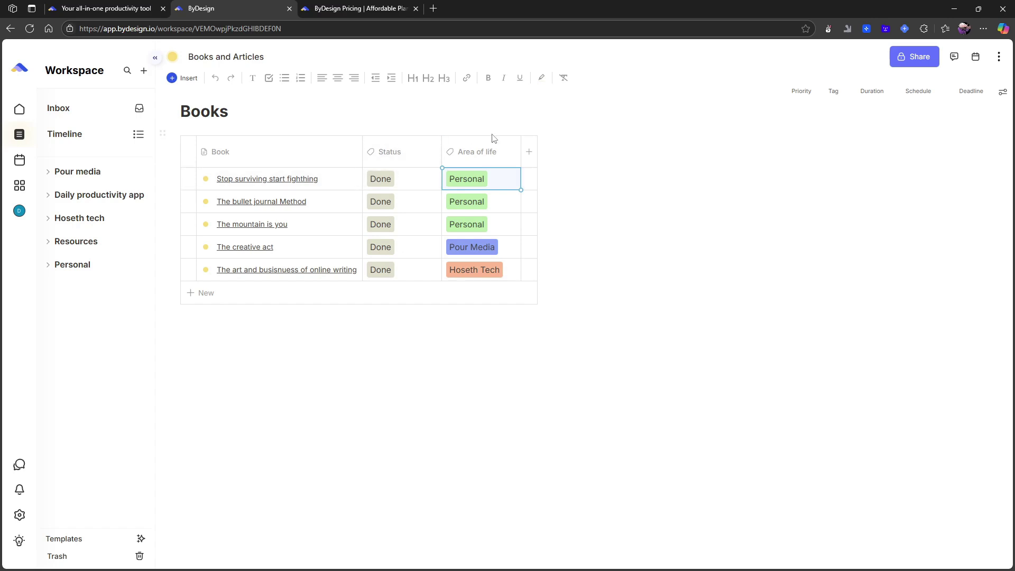
# - Add a new Column to the Books table, leave its type as Text, then delete it
pyautogui.click(530, 151)
pyautogui.click(580, 152)
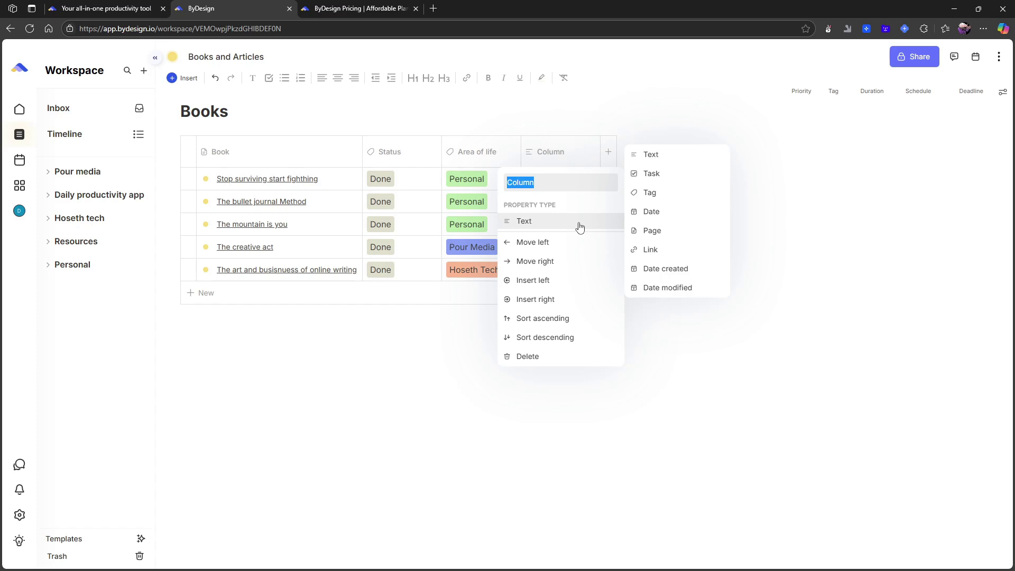
pyautogui.moveTo(608, 228)
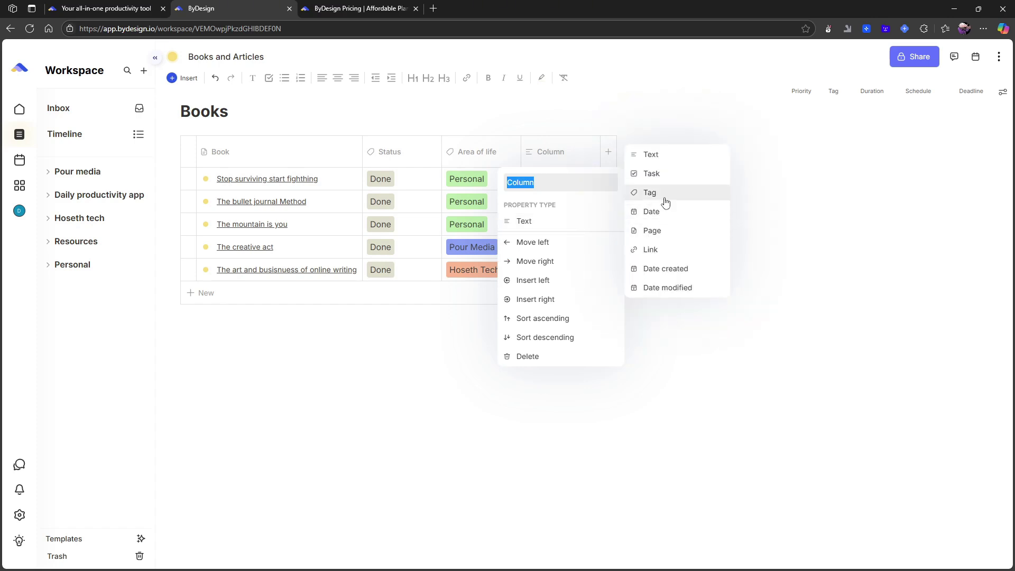
pyautogui.click(541, 116)
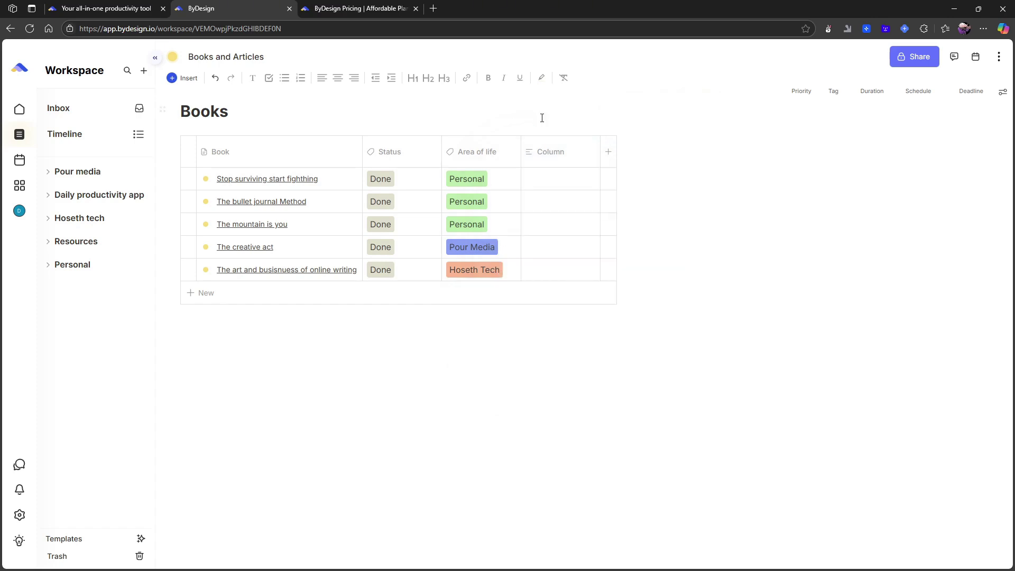
pyautogui.rightClick(581, 157)
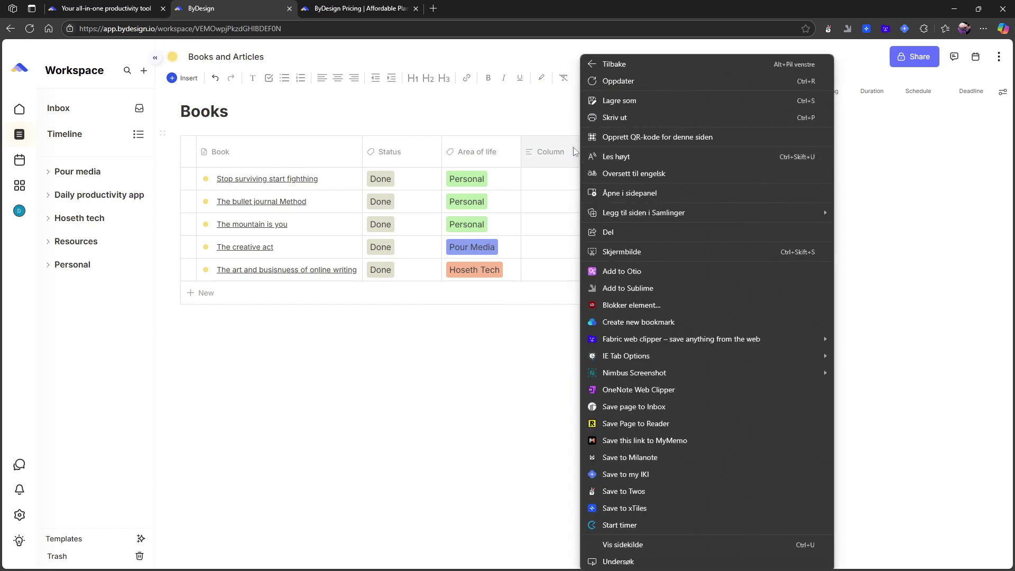
pyautogui.click(577, 151)
pyautogui.click(556, 357)
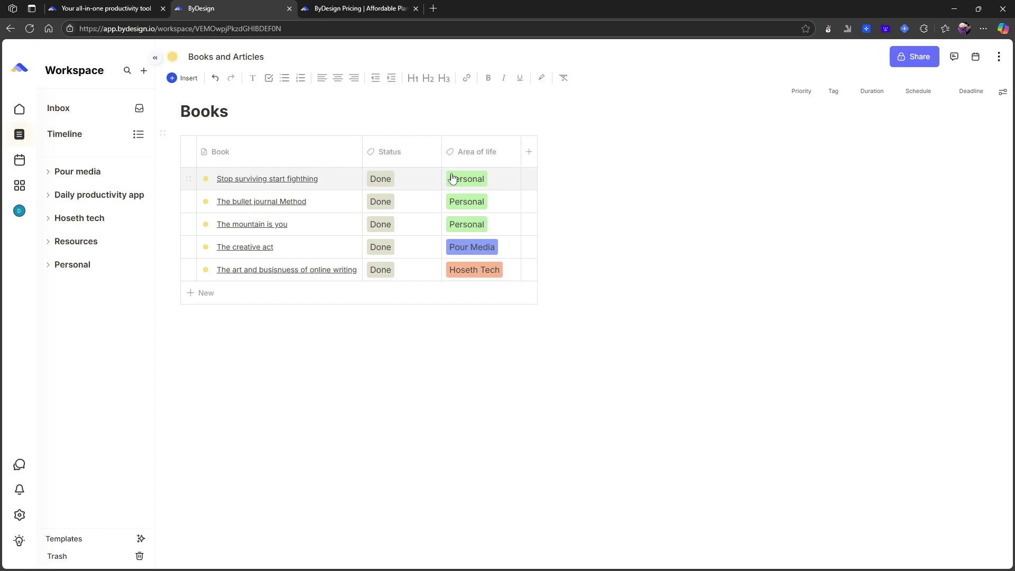
# - Check the first book's Done tag, then expand Pour media and open the Youtube video page
pyautogui.click(385, 182)
pyautogui.click(609, 191)
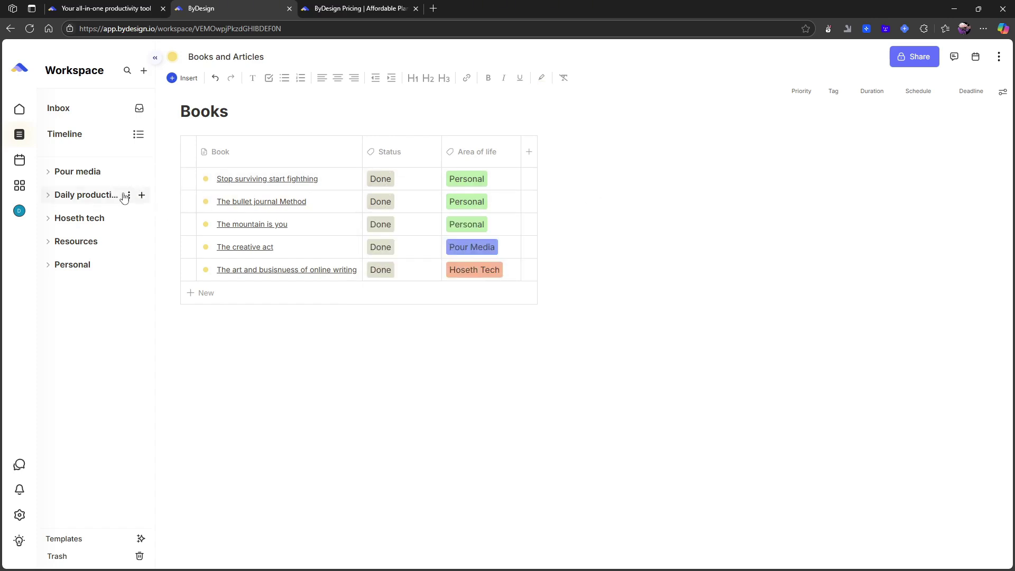
pyautogui.click(84, 169)
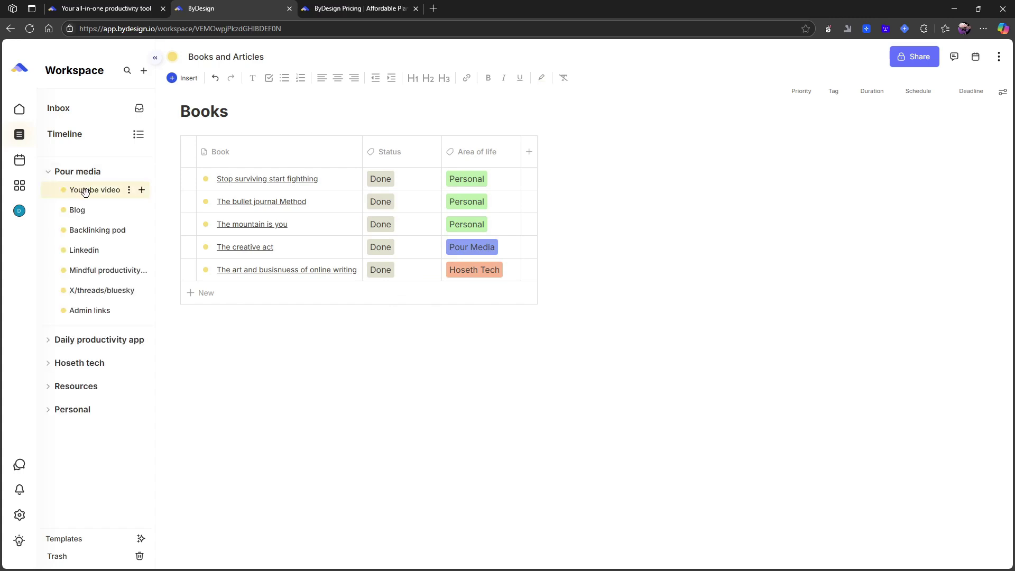
pyautogui.click(82, 189)
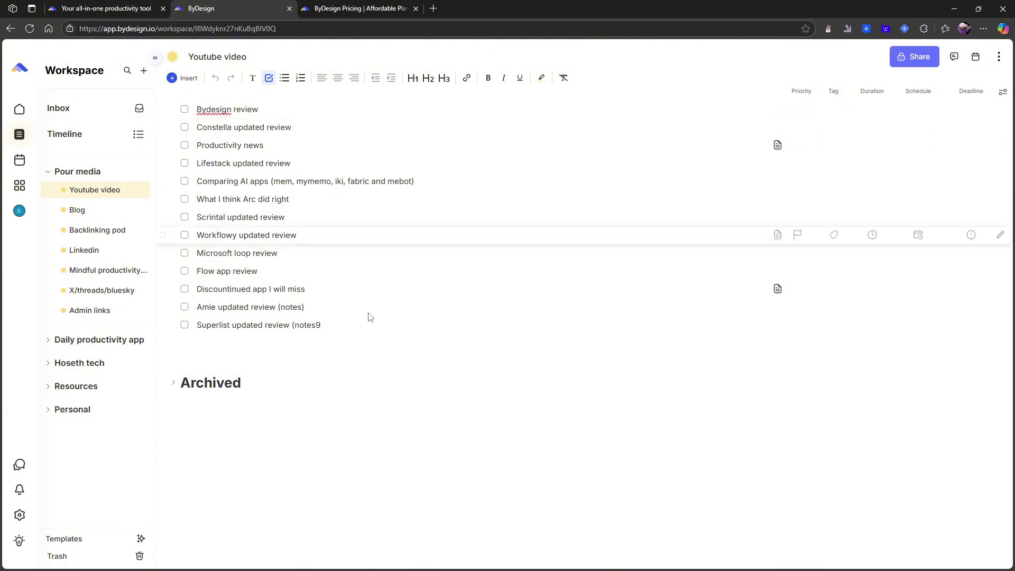
pyautogui.click(97, 208)
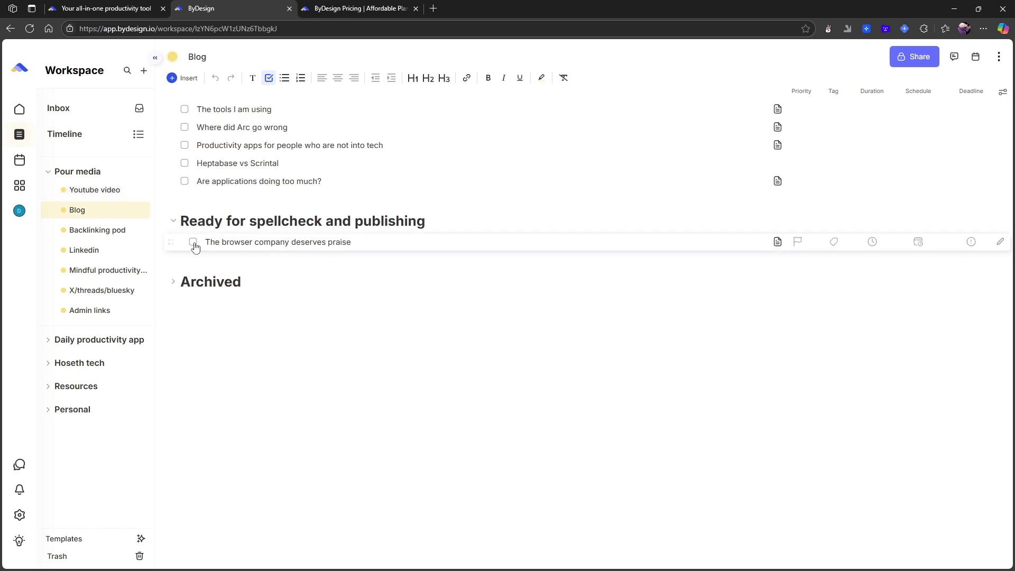
pyautogui.click(776, 242)
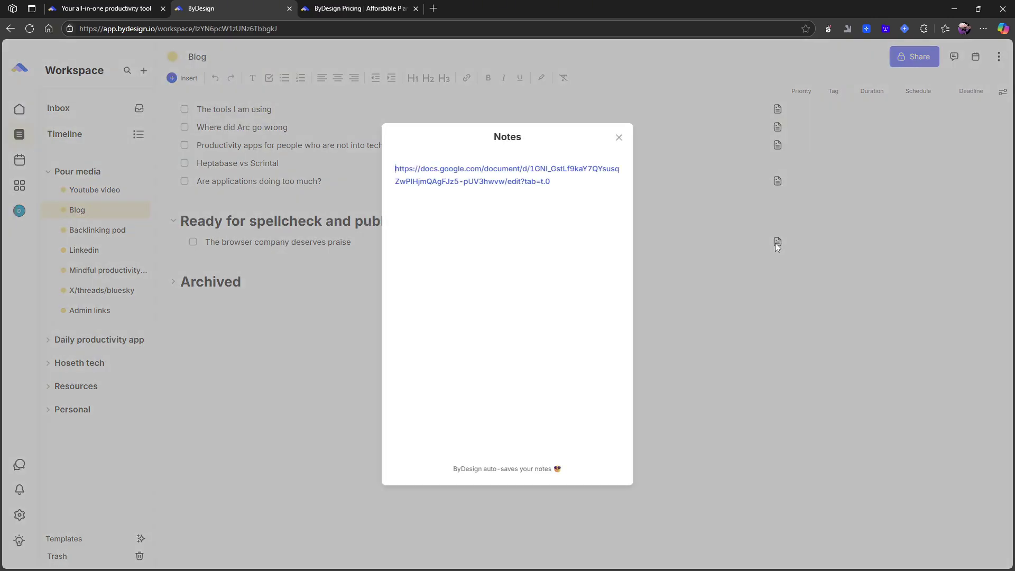
pyautogui.click(685, 192)
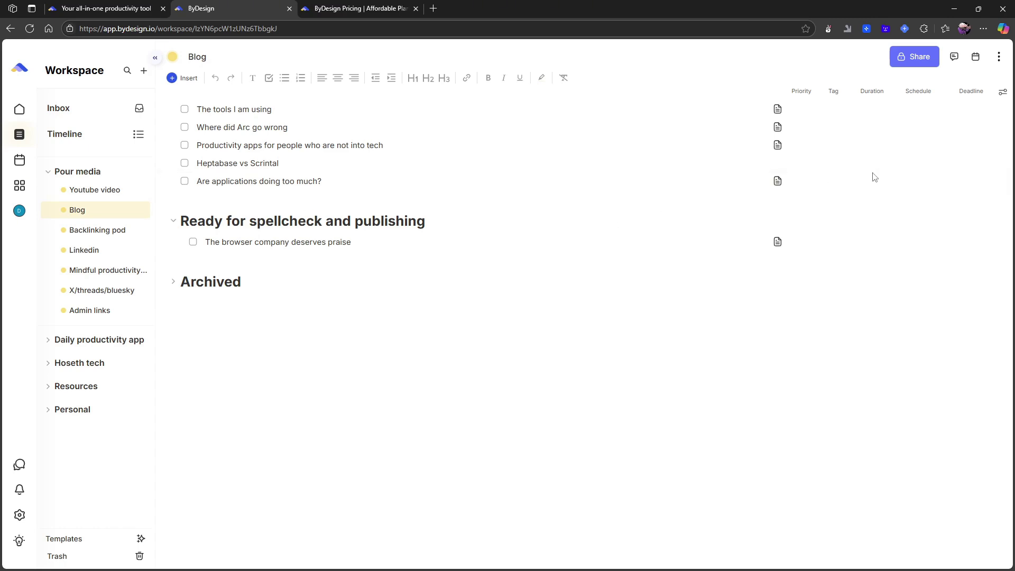
pyautogui.click(778, 183)
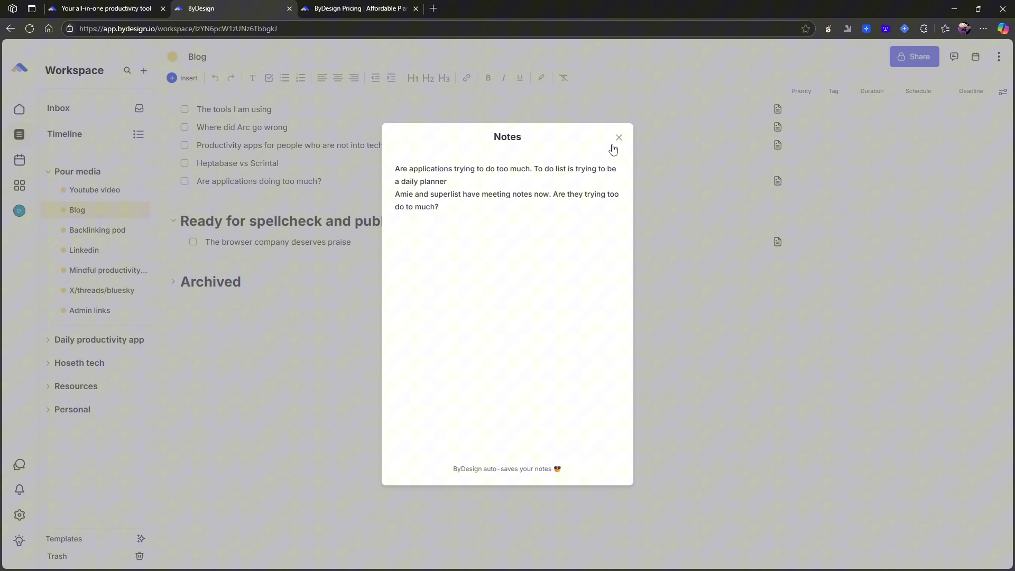
pyautogui.click(616, 141)
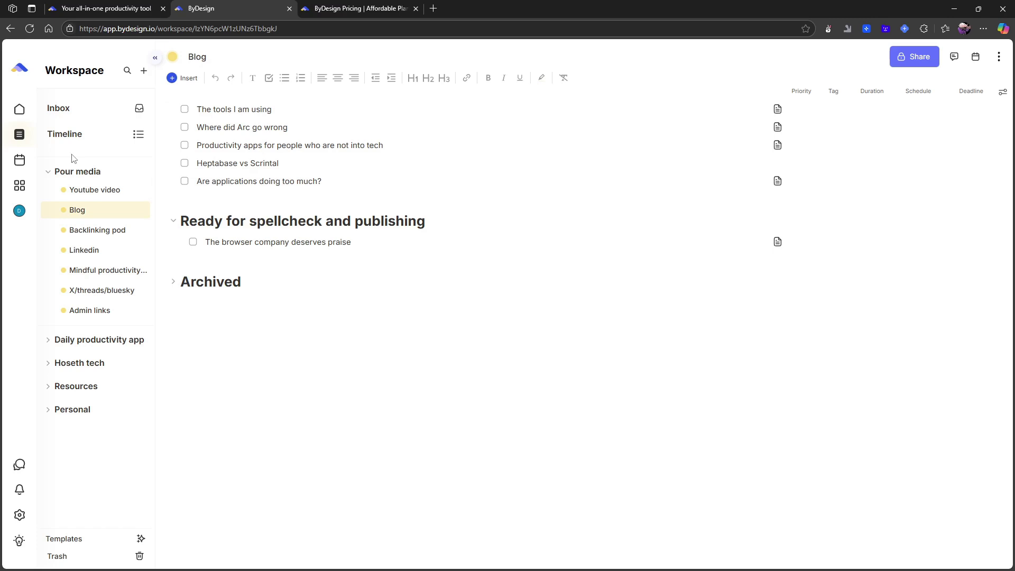
# - Collapse and re-expand Pour media, dismissing a stray browser menu, then reopen Youtube video
pyautogui.click(49, 172)
pyautogui.rightClick(49, 174)
pyautogui.press('Escape')
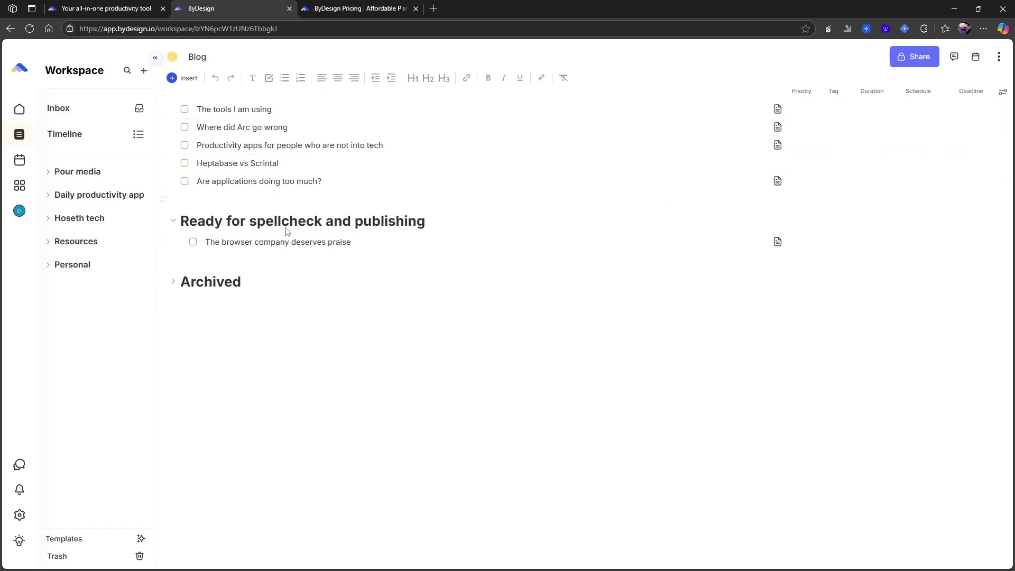
pyautogui.click(97, 172)
pyautogui.click(95, 190)
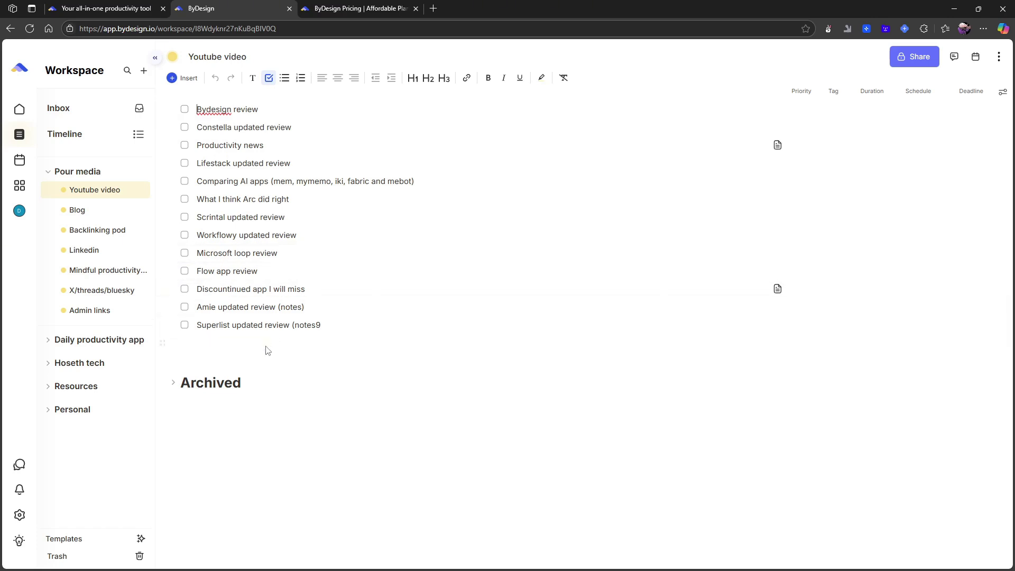
# - Fix the Superlist item to read 'Superlist updated review (notes)' and start a / command below
pyautogui.click(330, 325)
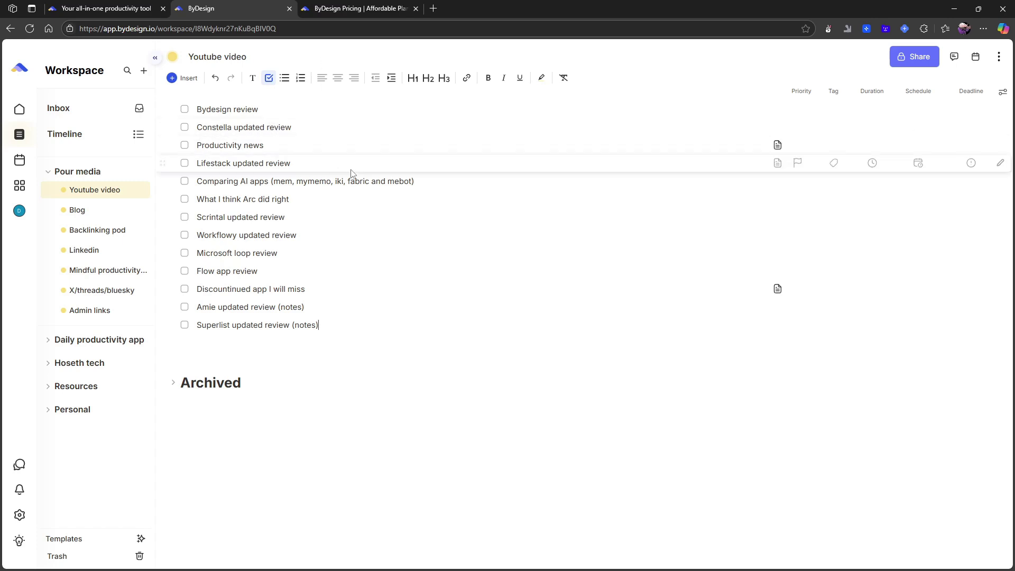
pyautogui.click(247, 358)
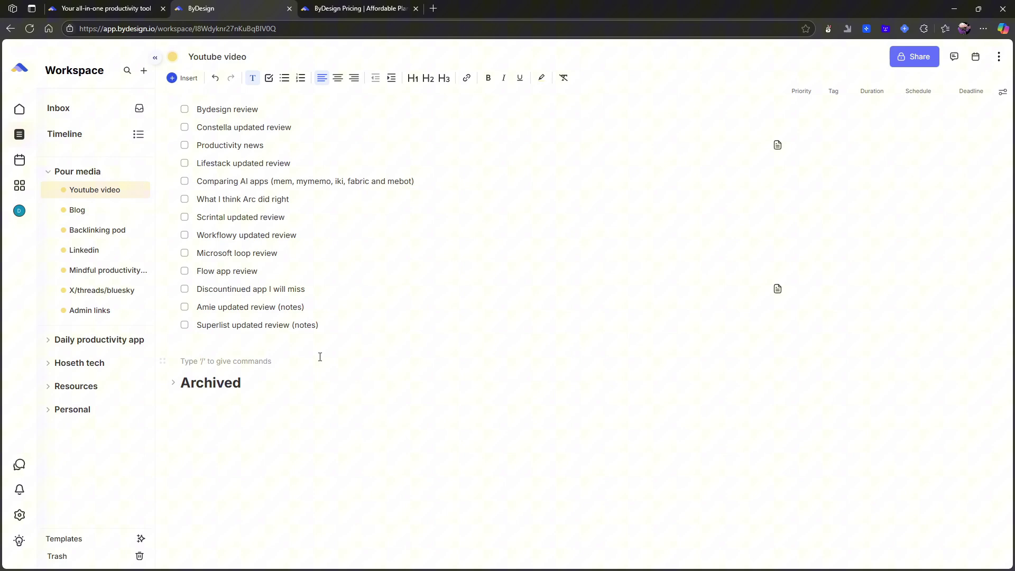
pyautogui.write('/')
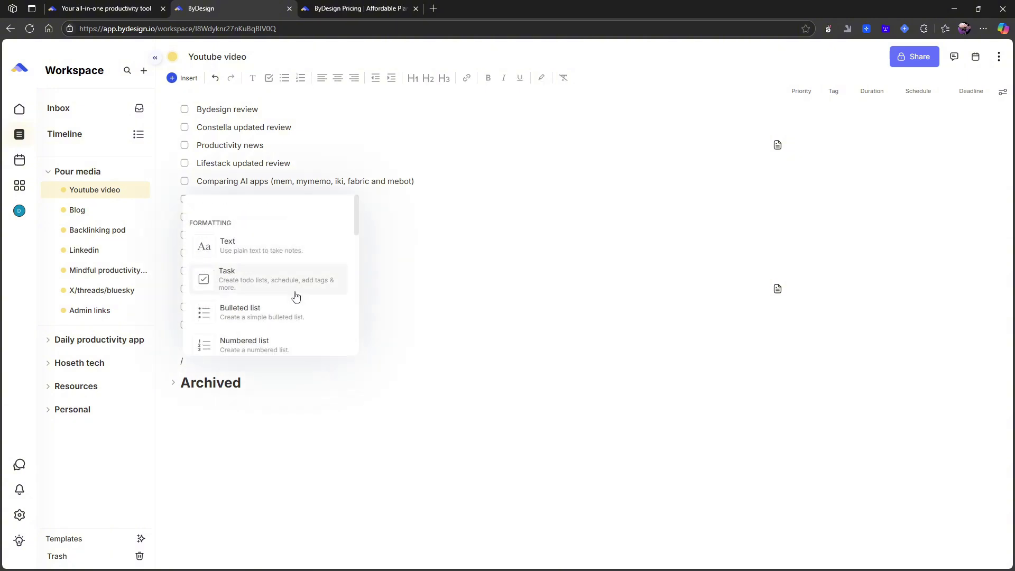
pyautogui.scroll(-3, 294, 294)
pyautogui.scroll(-4, 295, 294)
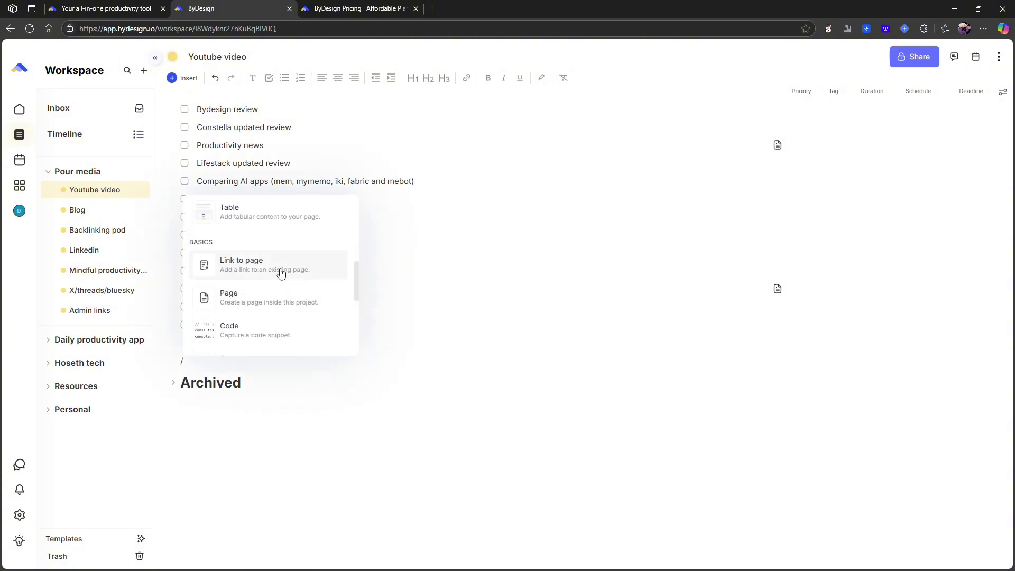
pyautogui.scroll(-1, 281, 273)
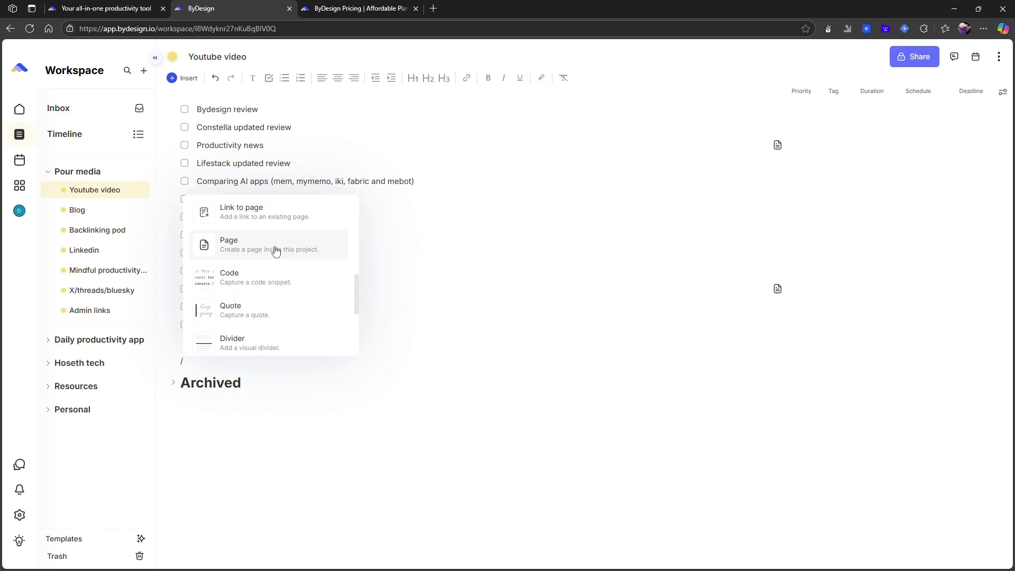
# - Insert a link to the Anytype page, then delete that link row again
pyautogui.click(282, 213)
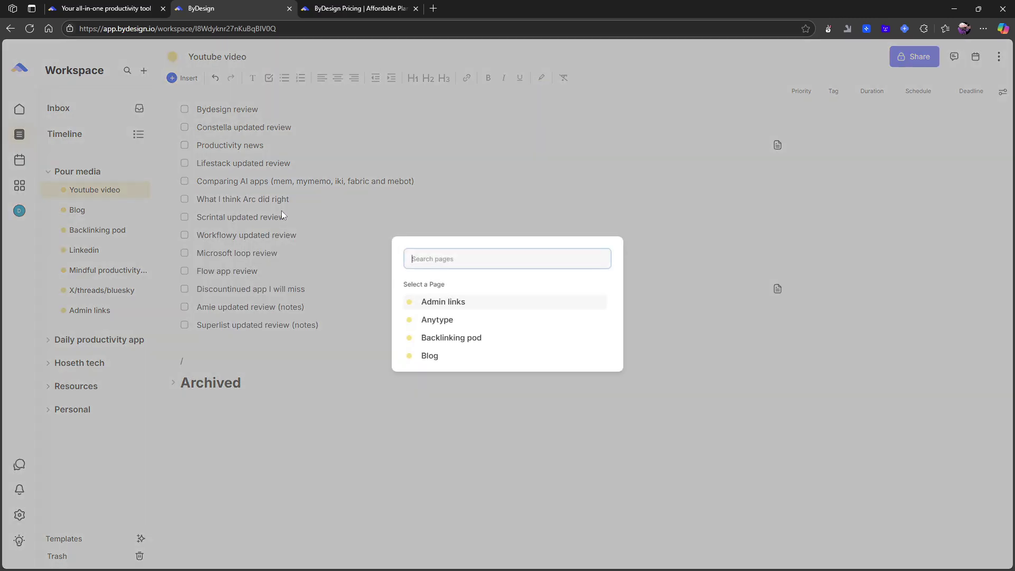
pyautogui.click(446, 320)
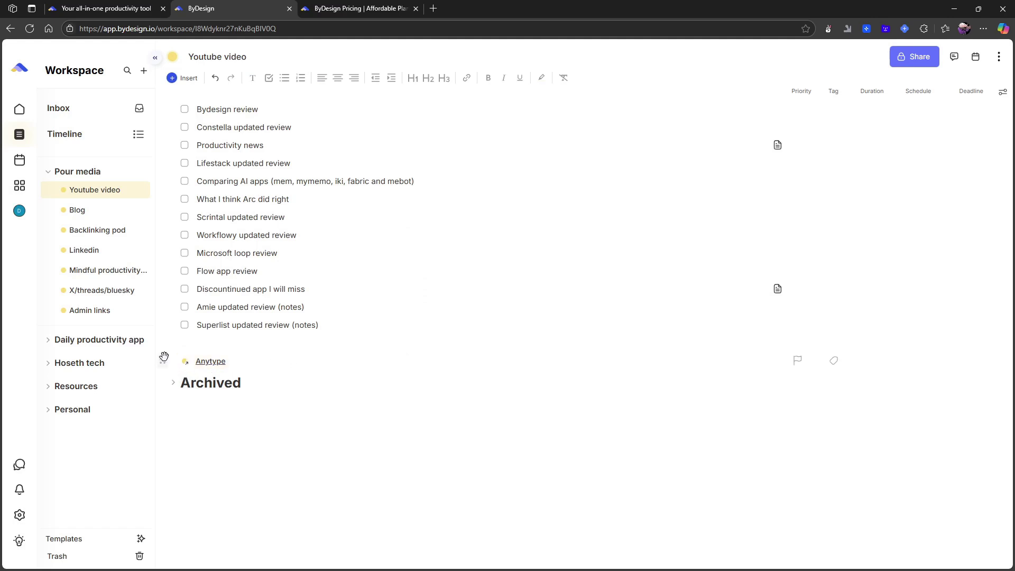
pyautogui.moveTo(161, 357)
pyautogui.mouseDown()
pyautogui.moveTo(169, 353)
pyautogui.moveTo(170, 370)
pyautogui.moveTo(177, 343)
pyautogui.moveTo(180, 354)
pyautogui.mouseUp()
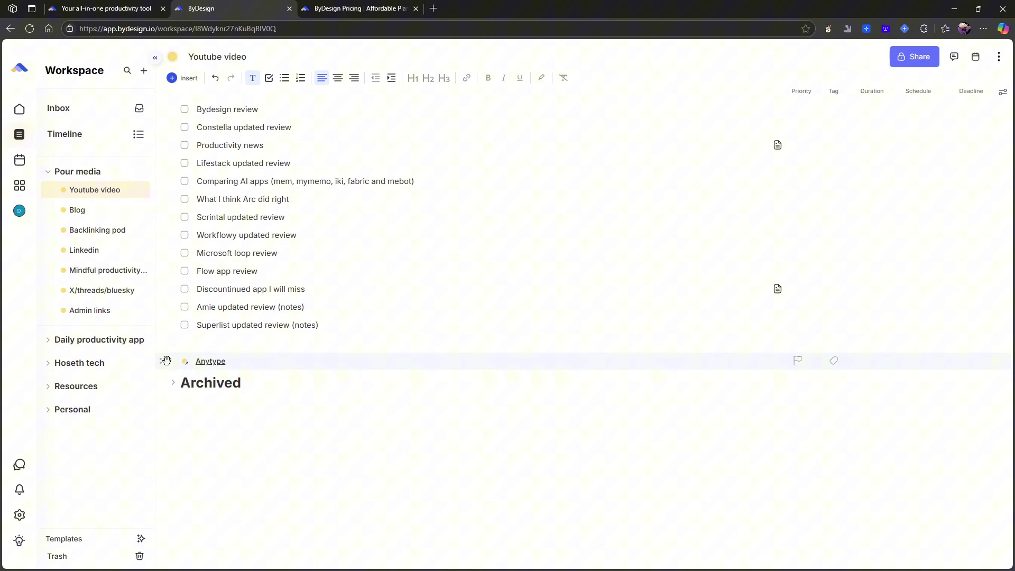
pyautogui.press('Delete')
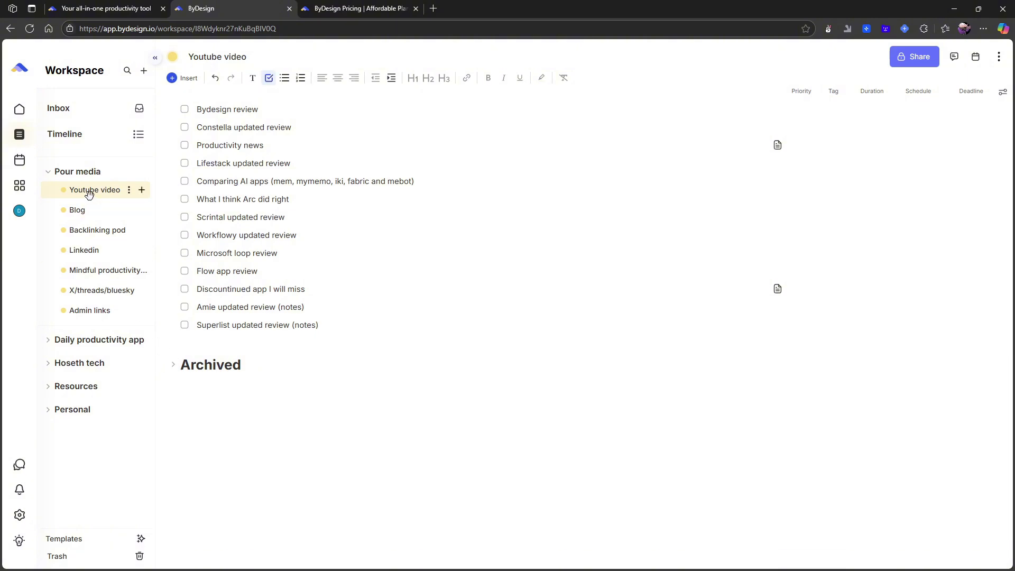
# - Collapse the Pour media folder, view the June week calendar, then return to the Youtube video page
pyautogui.click(78, 172)
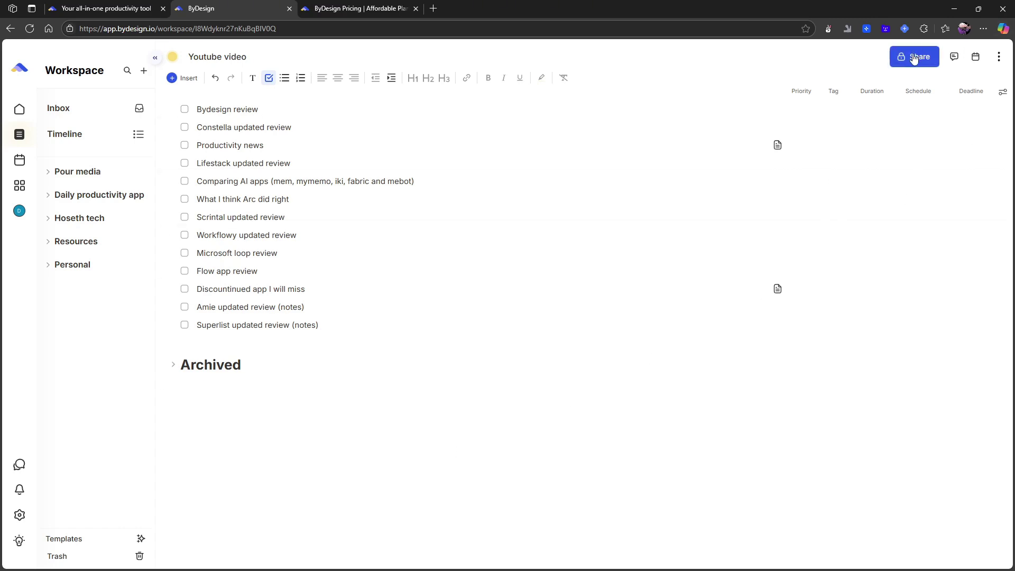
pyautogui.click(974, 59)
pyautogui.click(20, 159)
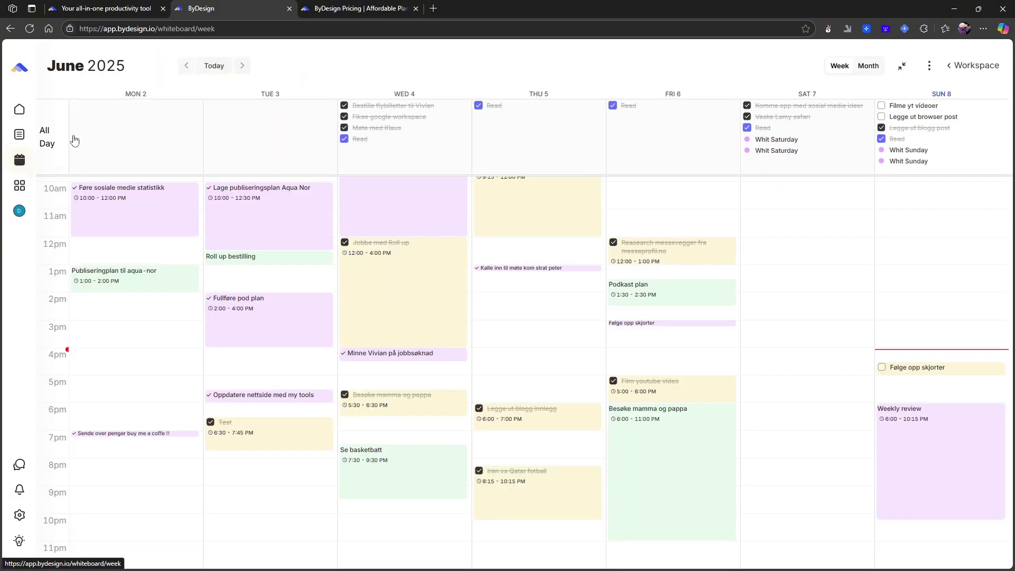
pyautogui.click(19, 134)
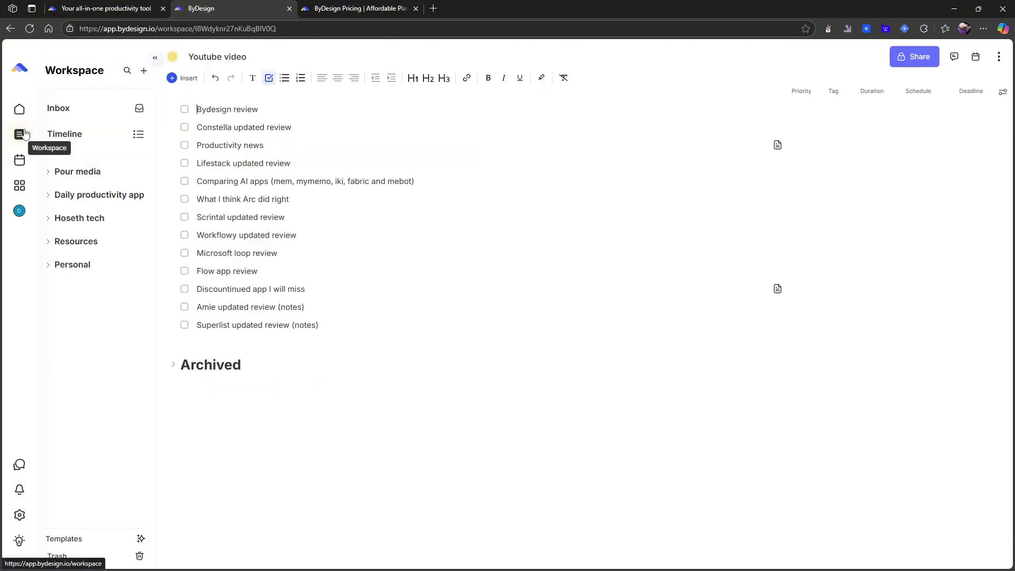
# - Open the Goals hub and scroll down through the goal cards
pyautogui.click(19, 189)
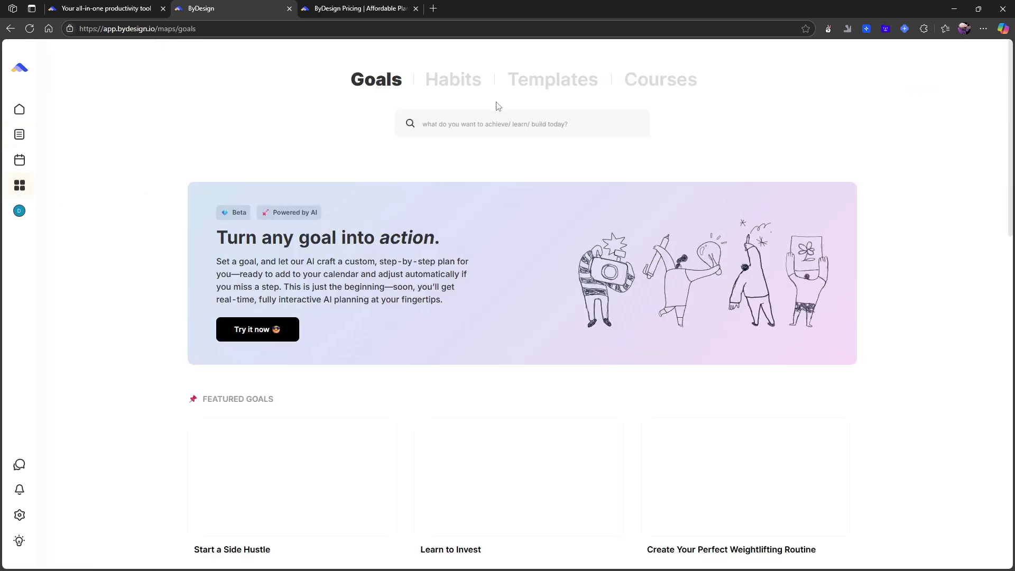
pyautogui.scroll(-1, 429, 148)
pyautogui.scroll(-3, 429, 148)
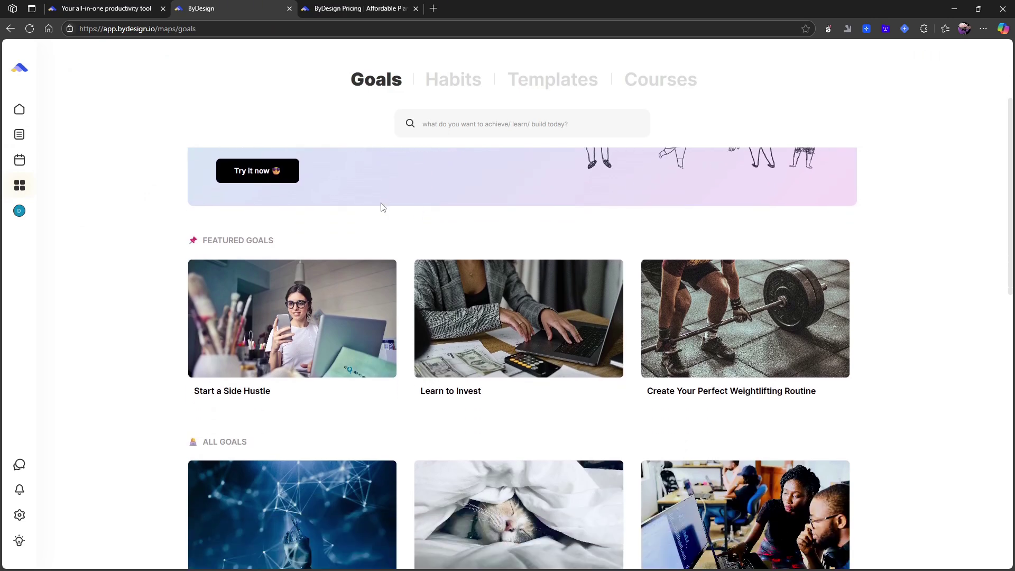
pyautogui.scroll(-1, 383, 207)
pyautogui.scroll(-3, 298, 301)
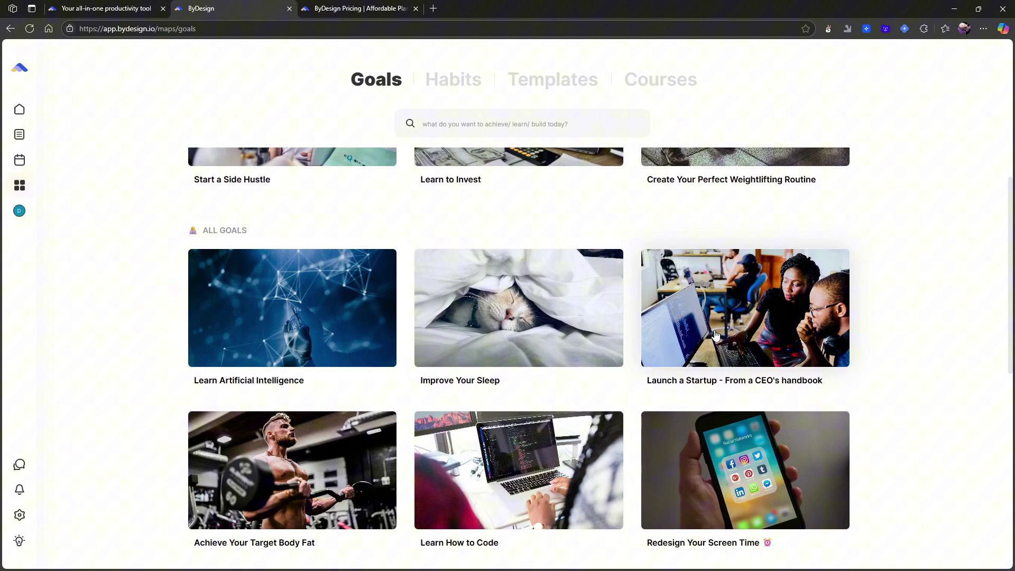
pyautogui.scroll(-1, 706, 324)
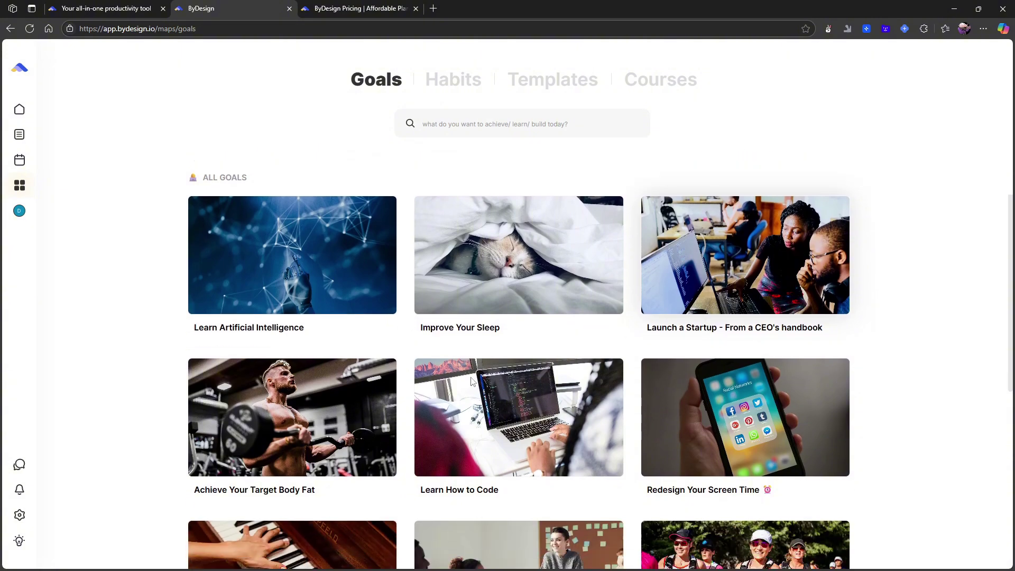
# - Open the Learn How to Code goal plan, browse its task list, and close it
pyautogui.click(459, 417)
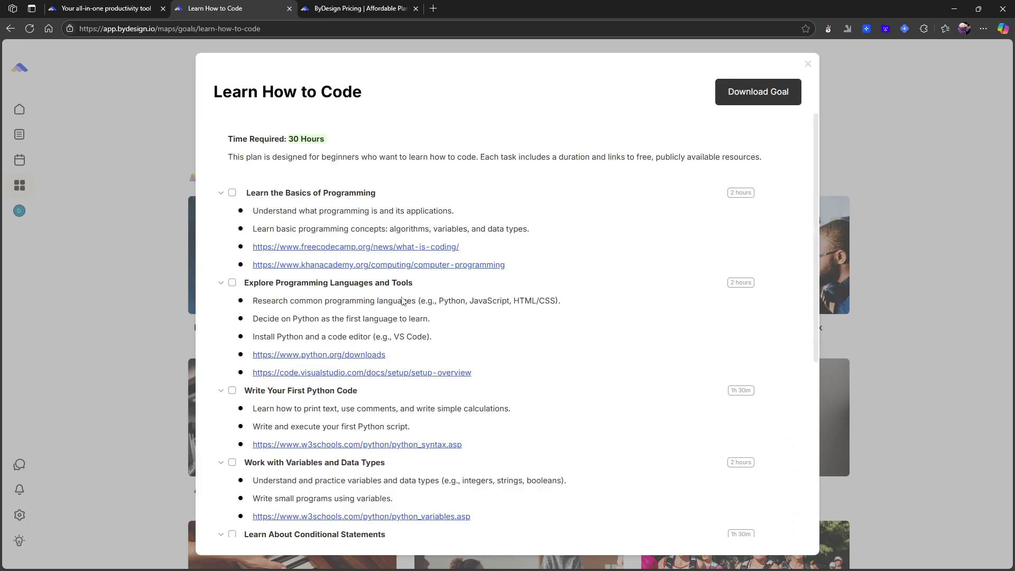
pyautogui.scroll(-6, 364, 360)
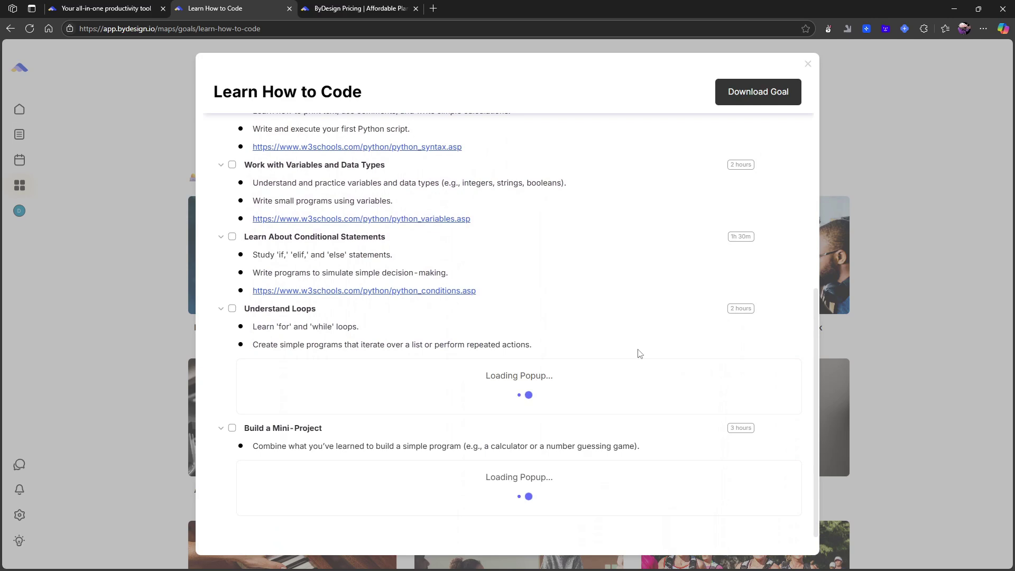
pyautogui.scroll(2, 436, 313)
pyautogui.scroll(4, 307, 261)
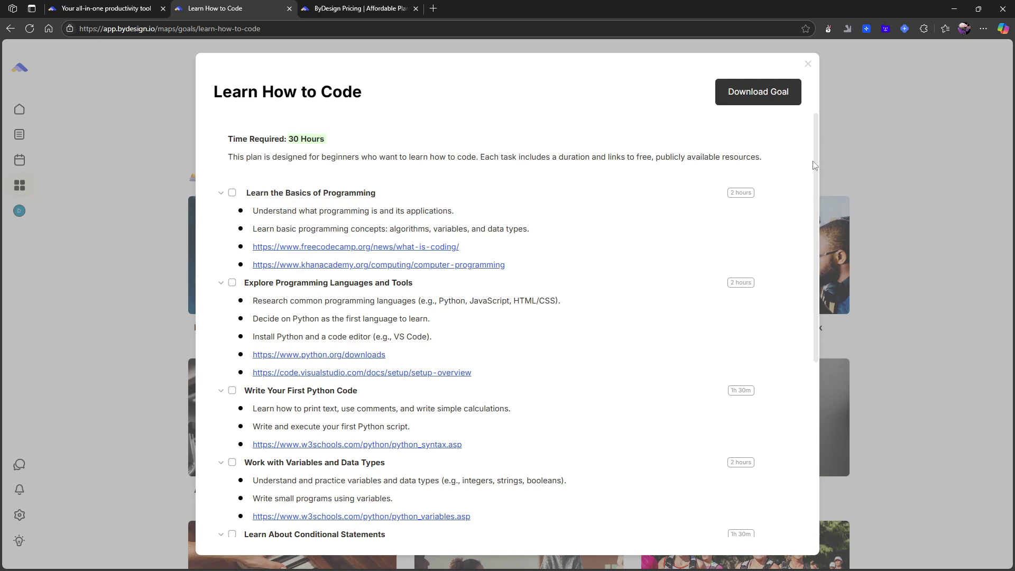
pyautogui.click(808, 64)
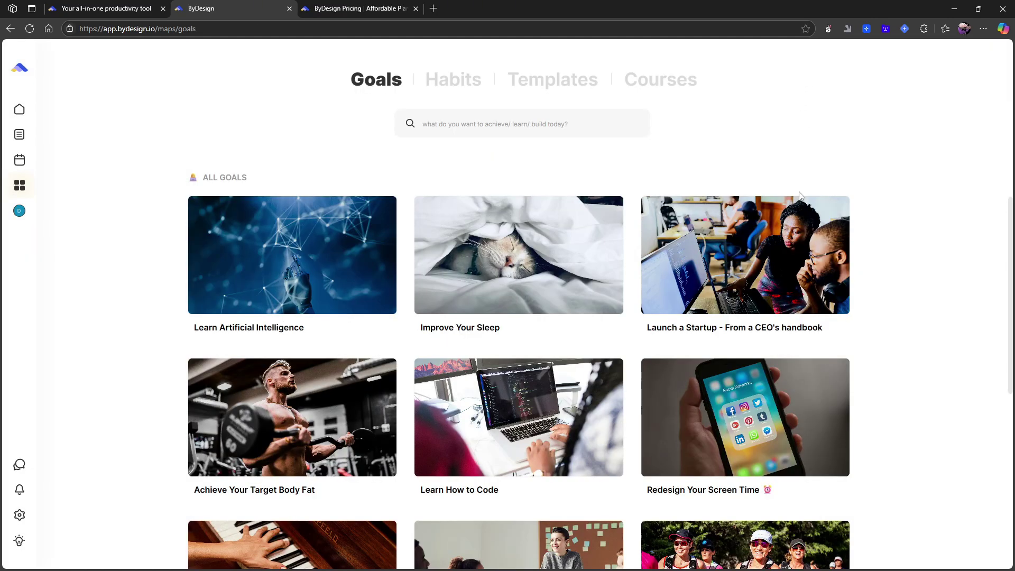
# - Scroll back up and go to your own profile page
pyautogui.scroll(6, 800, 196)
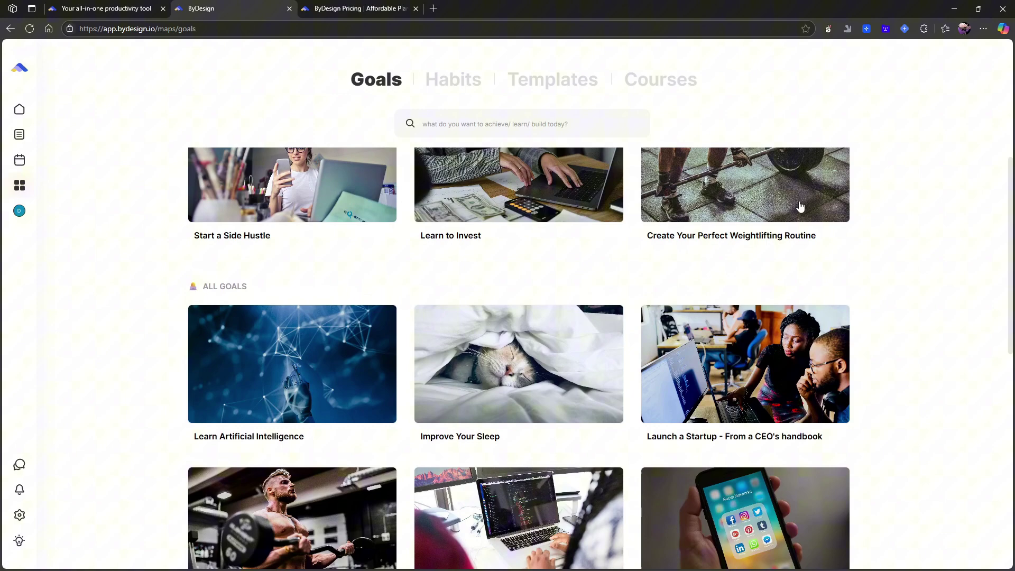
pyautogui.scroll(3, 686, 170)
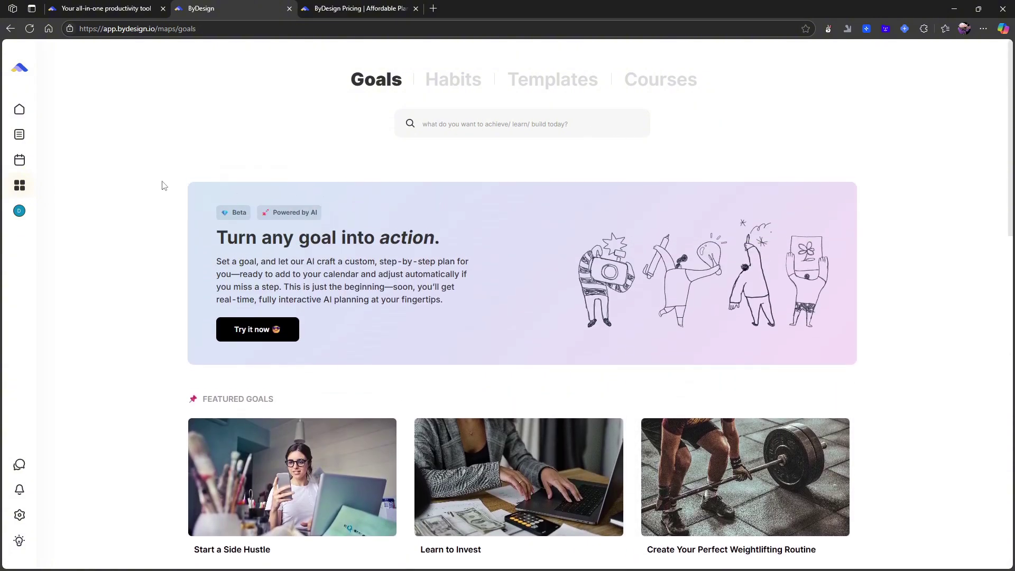
pyautogui.click(19, 212)
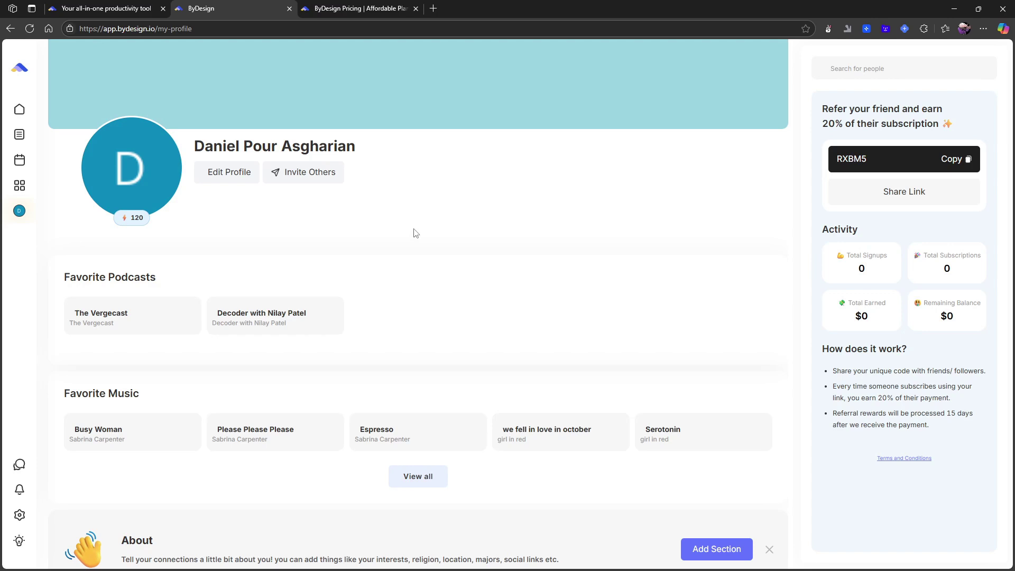
# - Highlight the referral earnings heading on the profile, then clear the selection
pyautogui.scroll(-1, 354, 232)
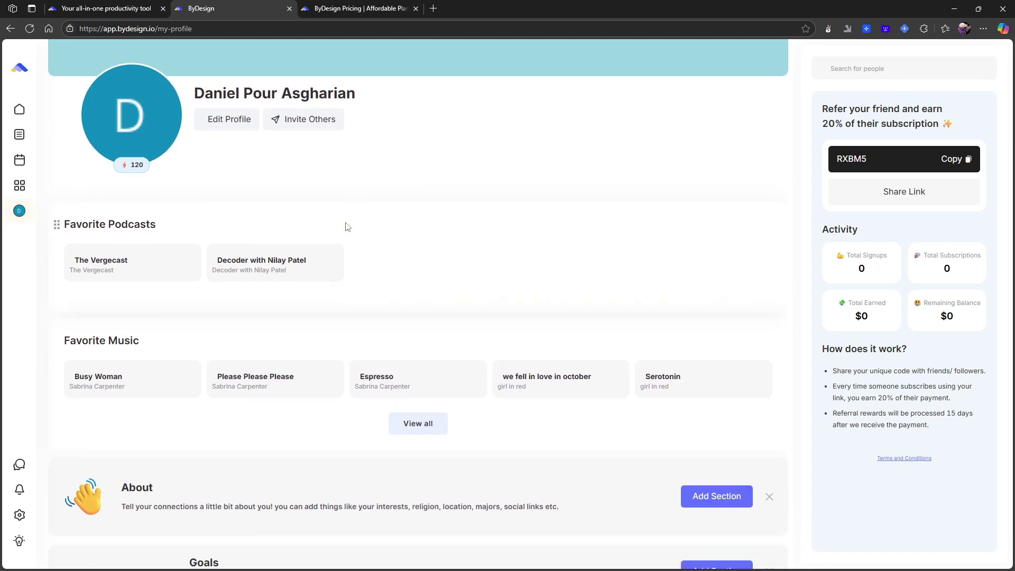
pyautogui.scroll(1, 265, 204)
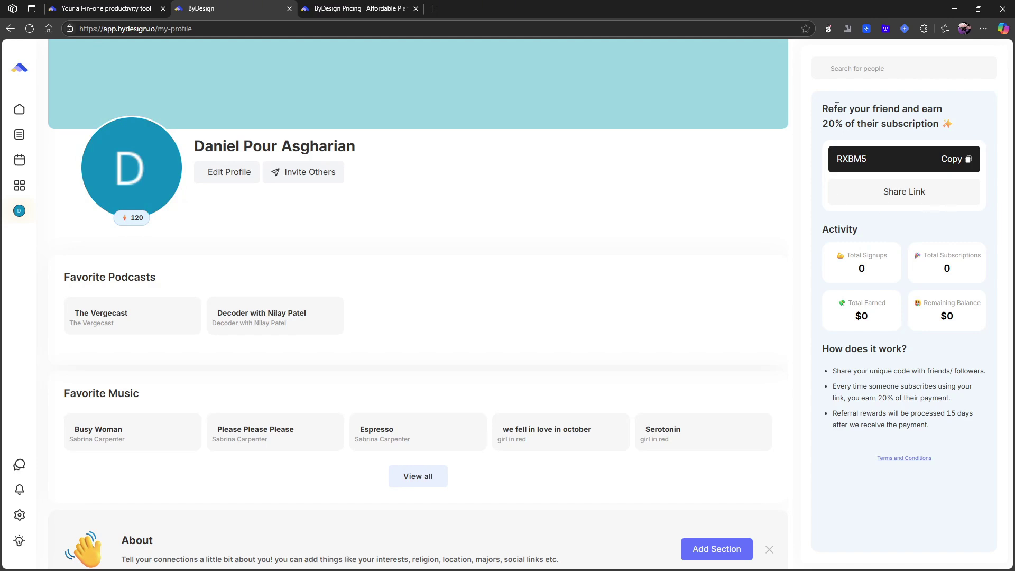
pyautogui.moveTo(837, 105); pyautogui.dragTo(966, 125)
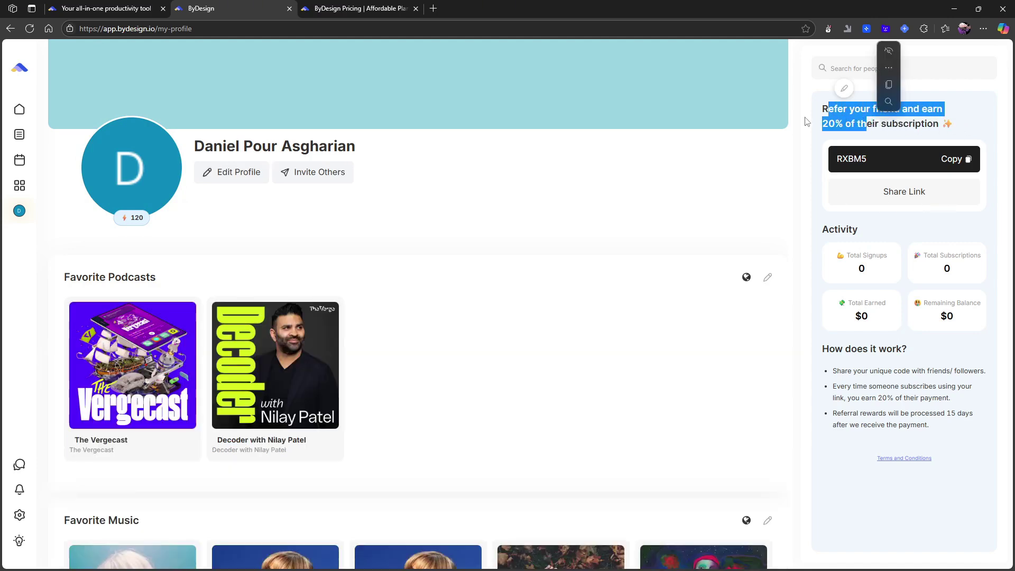
pyautogui.click(829, 108)
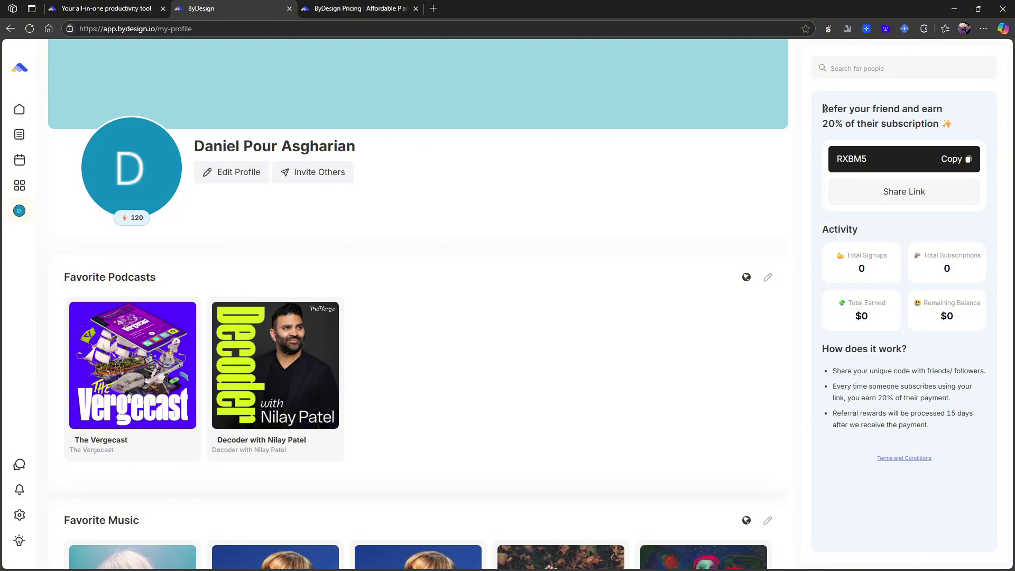
pyautogui.moveTo(823, 108); pyautogui.dragTo(921, 129)
pyautogui.click(655, 172)
# - Scroll down through all the profile sections to the bottom and back up
pyautogui.scroll(-1, 368, 274)
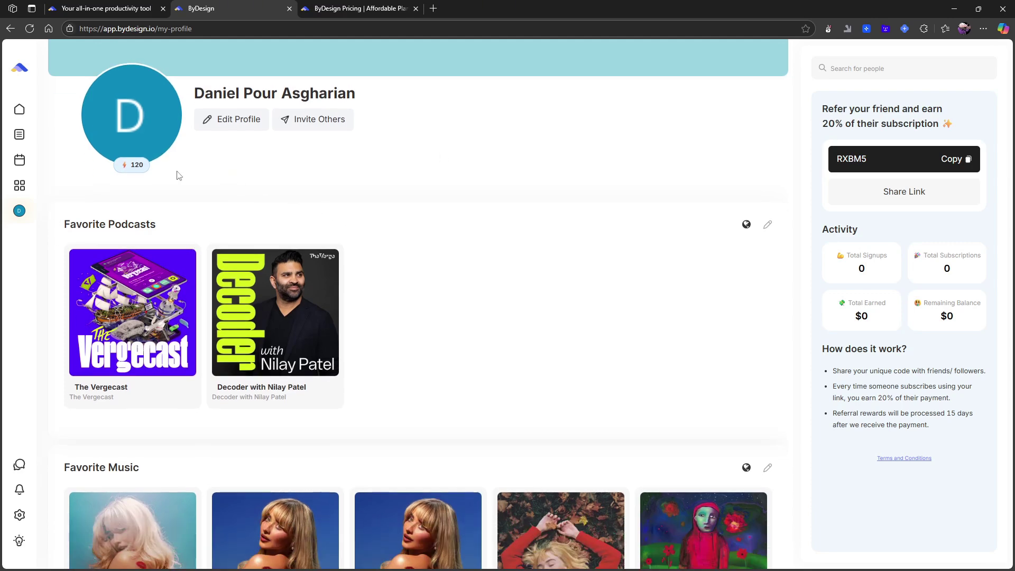
pyautogui.scroll(1, 179, 175)
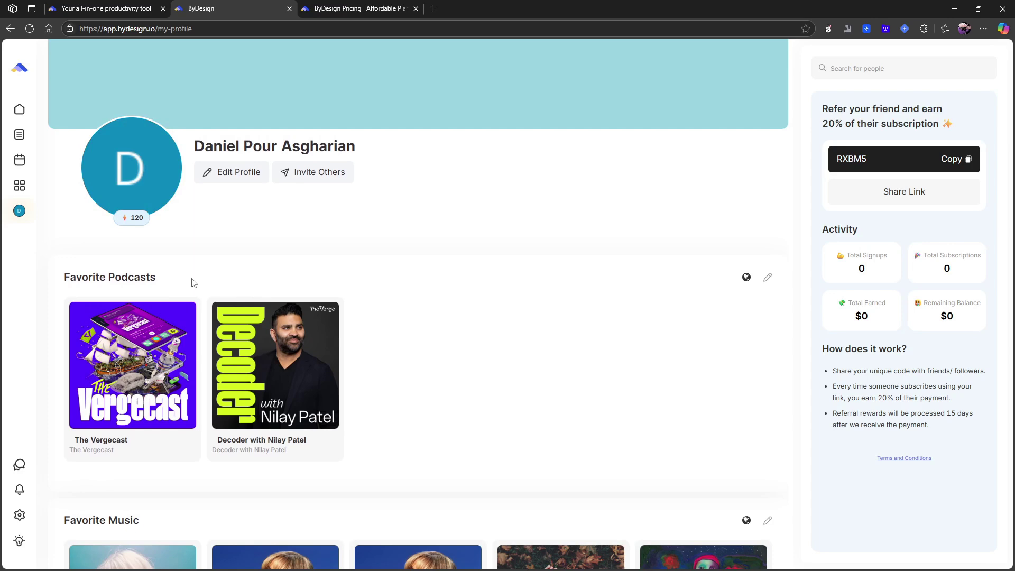
pyautogui.scroll(-2, 193, 283)
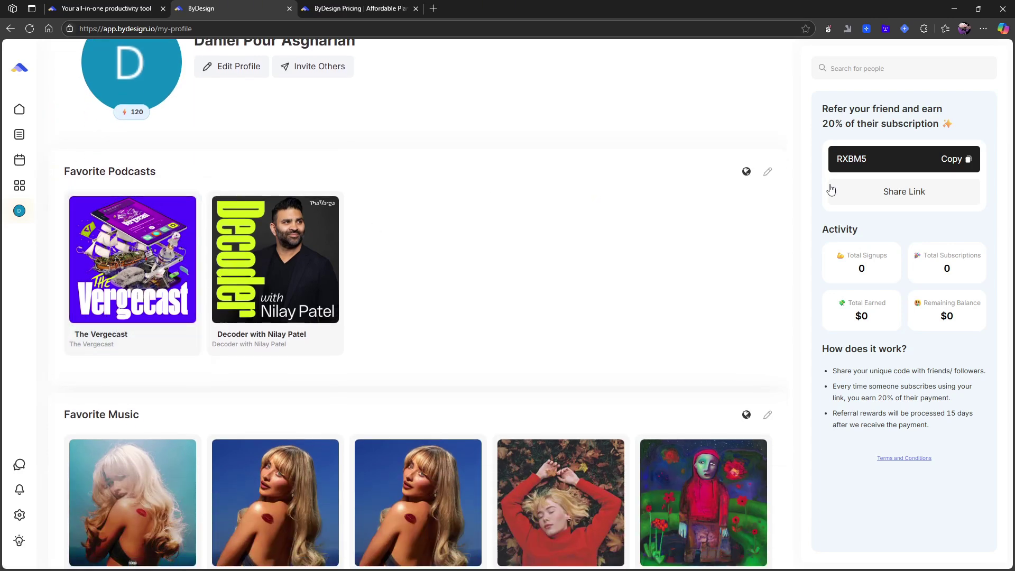
pyautogui.moveTo(103, 277)
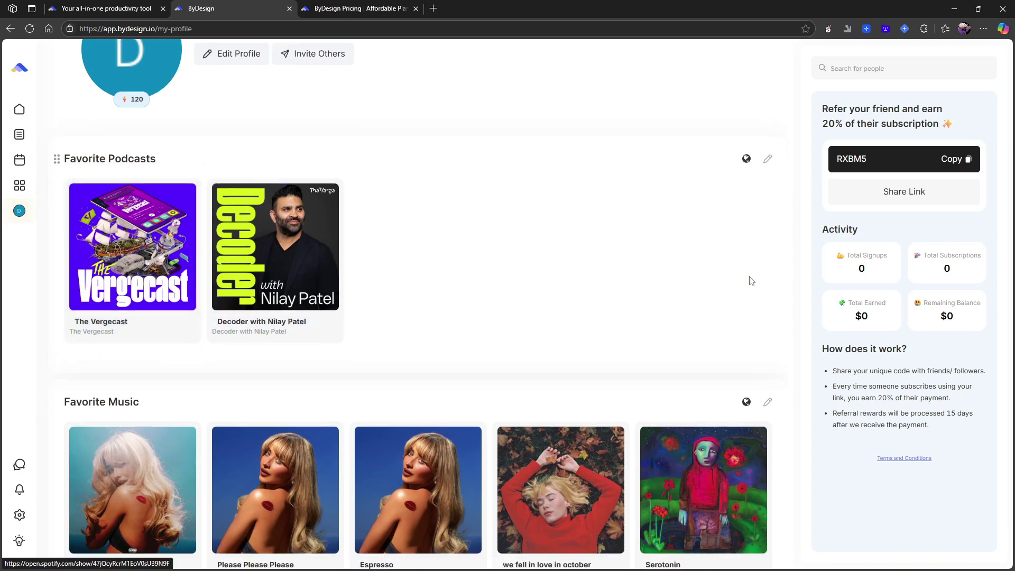
pyautogui.scroll(-3, 650, 275)
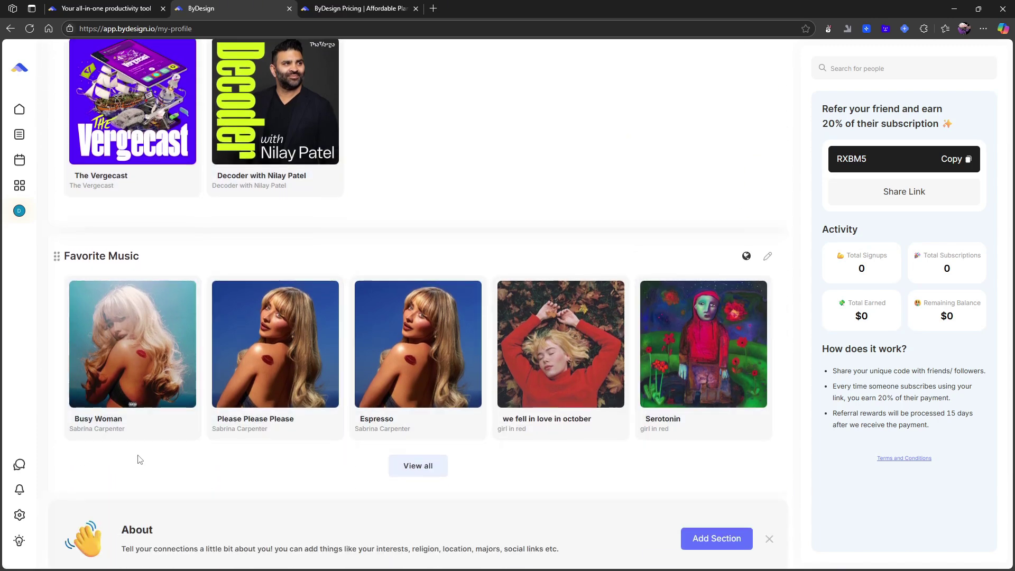
pyautogui.scroll(-2, 180, 423)
pyautogui.scroll(-1, 105, 366)
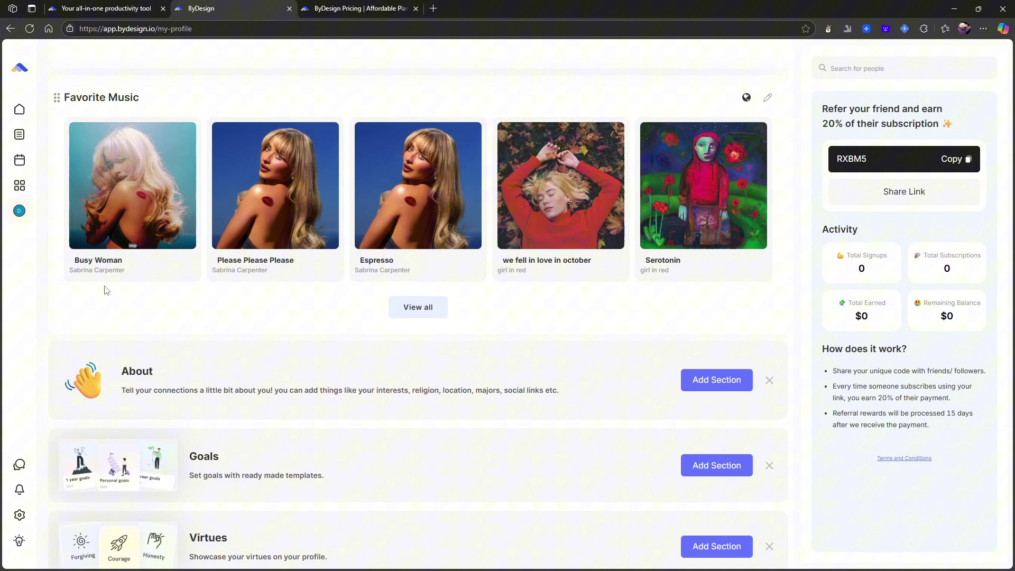
pyautogui.scroll(-3, 265, 360)
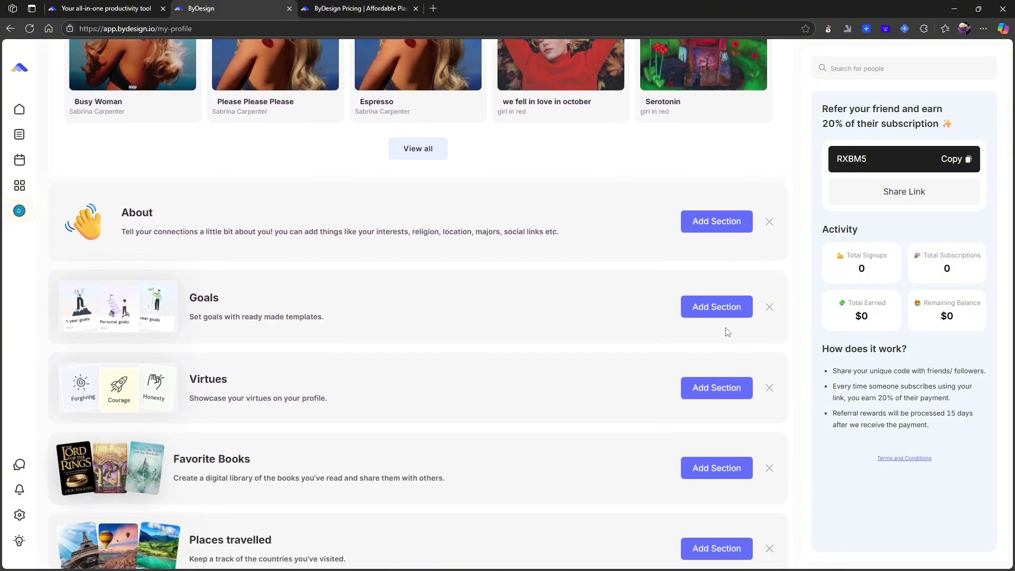
pyautogui.scroll(-1, 695, 426)
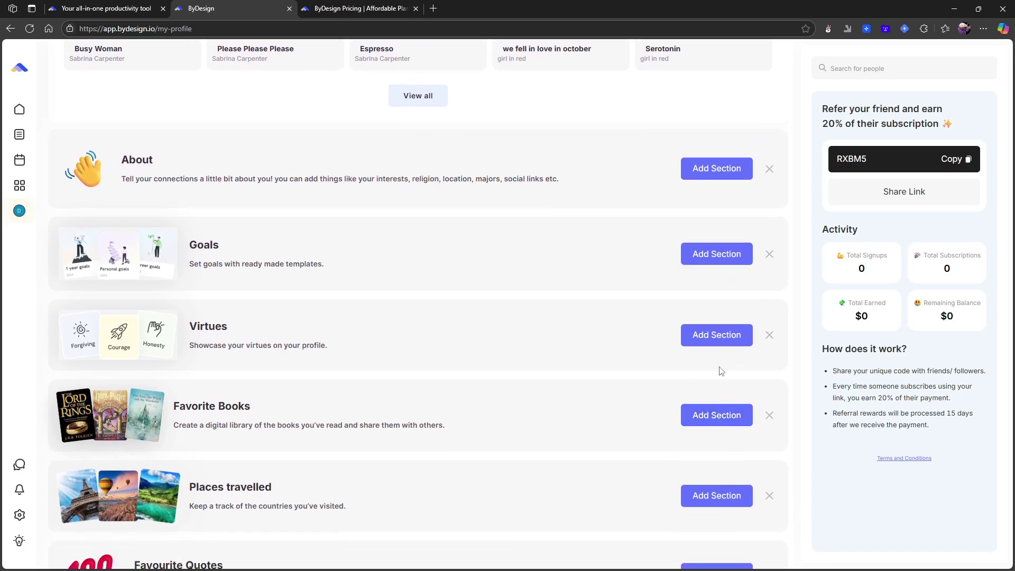
pyautogui.scroll(-1, 715, 388)
pyautogui.scroll(-1, 709, 408)
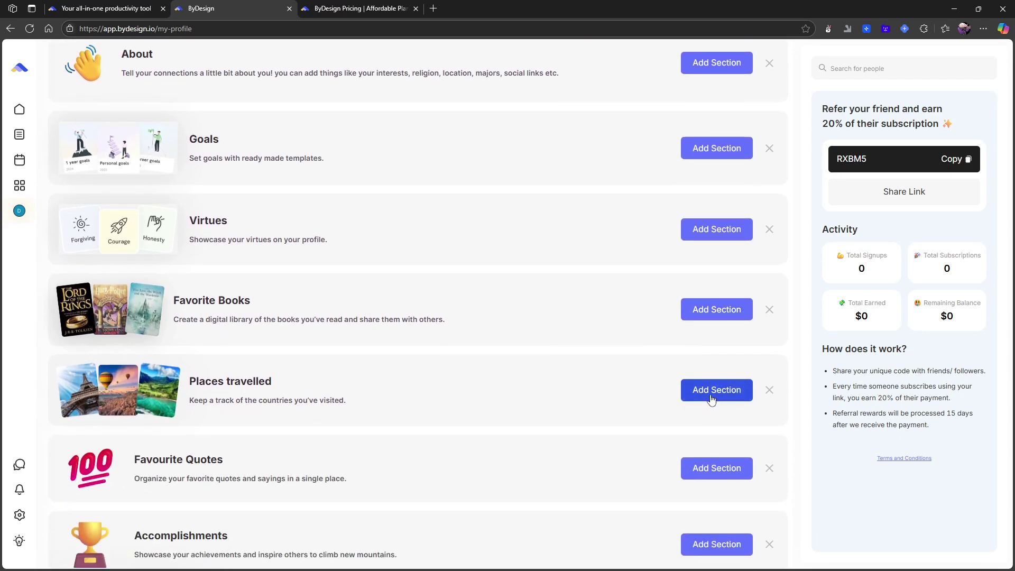
pyautogui.scroll(-5, 712, 399)
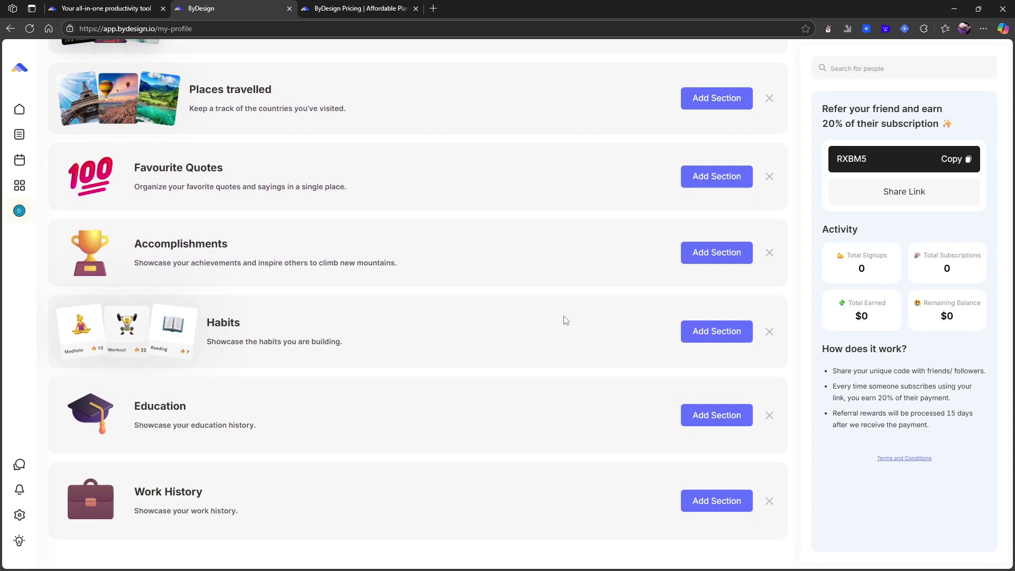
pyautogui.scroll(14, 565, 320)
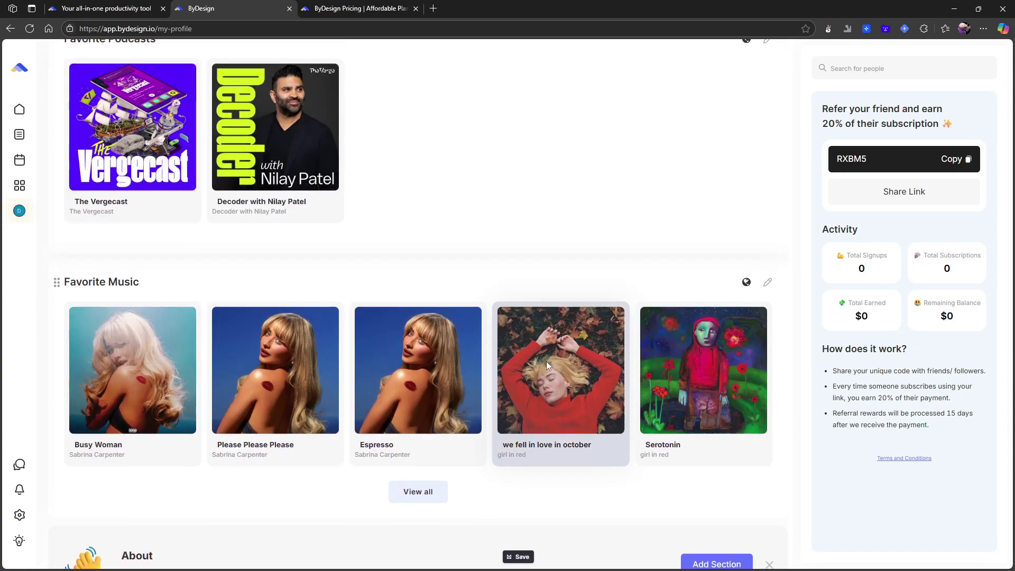
pyautogui.scroll(5, 550, 349)
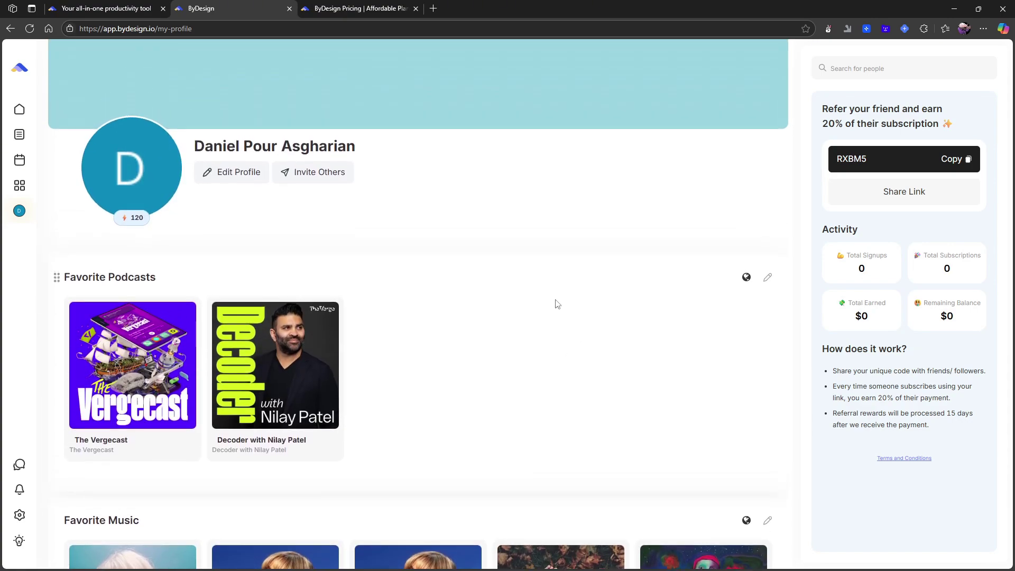
pyautogui.moveTo(115, 184)
pyautogui.click(33, 114)
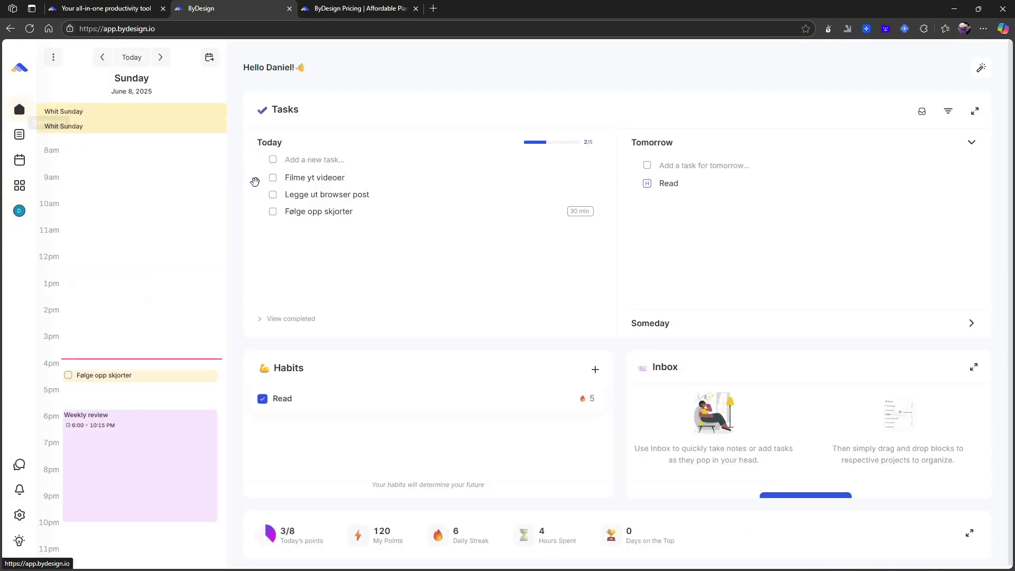